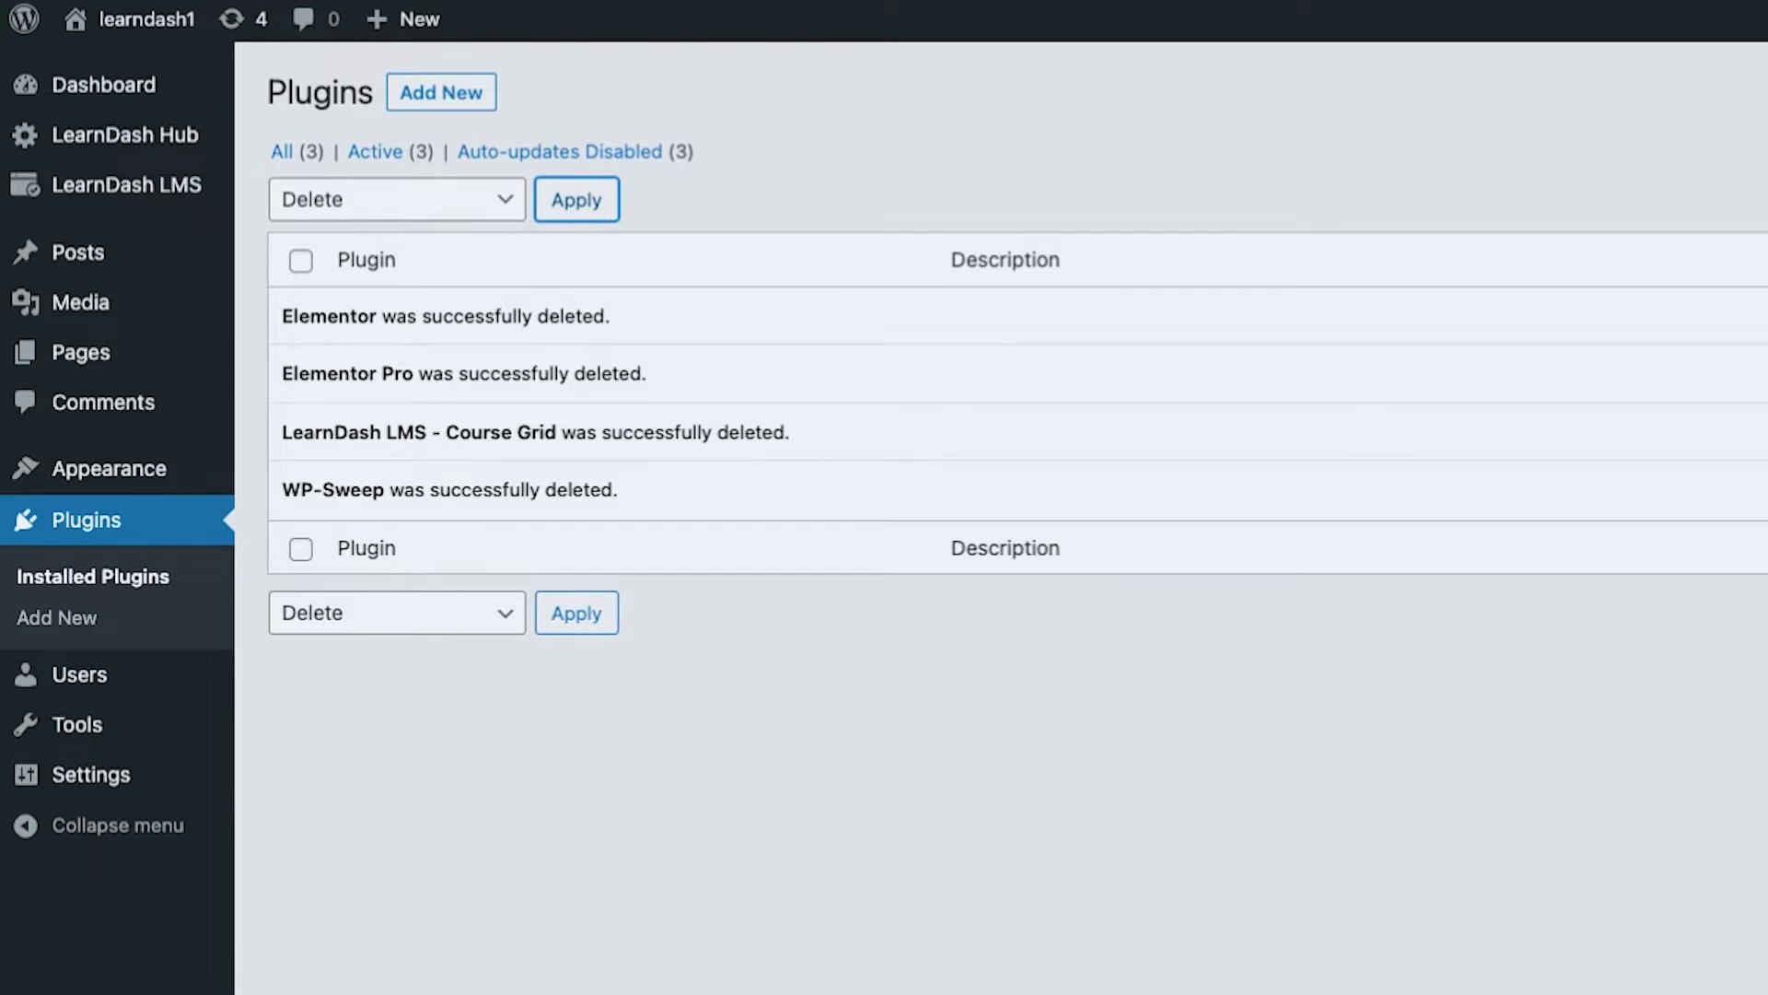
Reload Installed Plugins to show LearnDash HUB, LearnDash LMS and LearnDash LMS - ProPanel
click(138, 578)
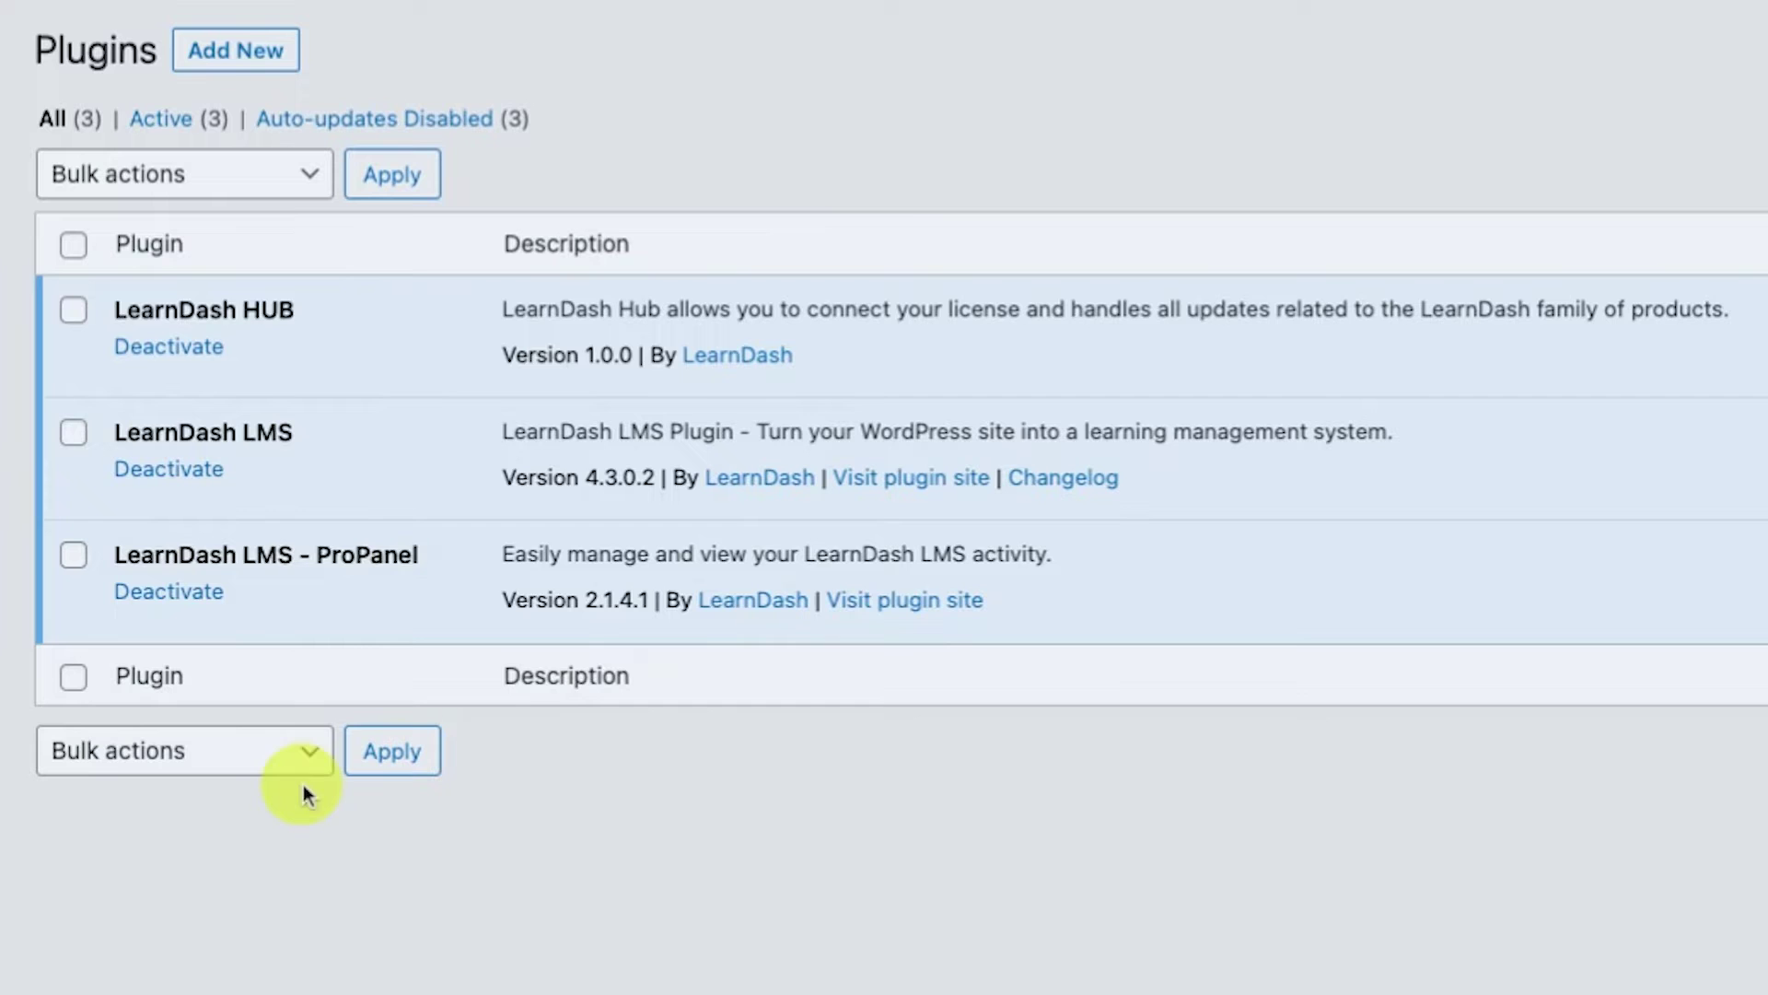
Turn off the LearnDash LMS - ProPanel plugin in the Plugins list
click(175, 606)
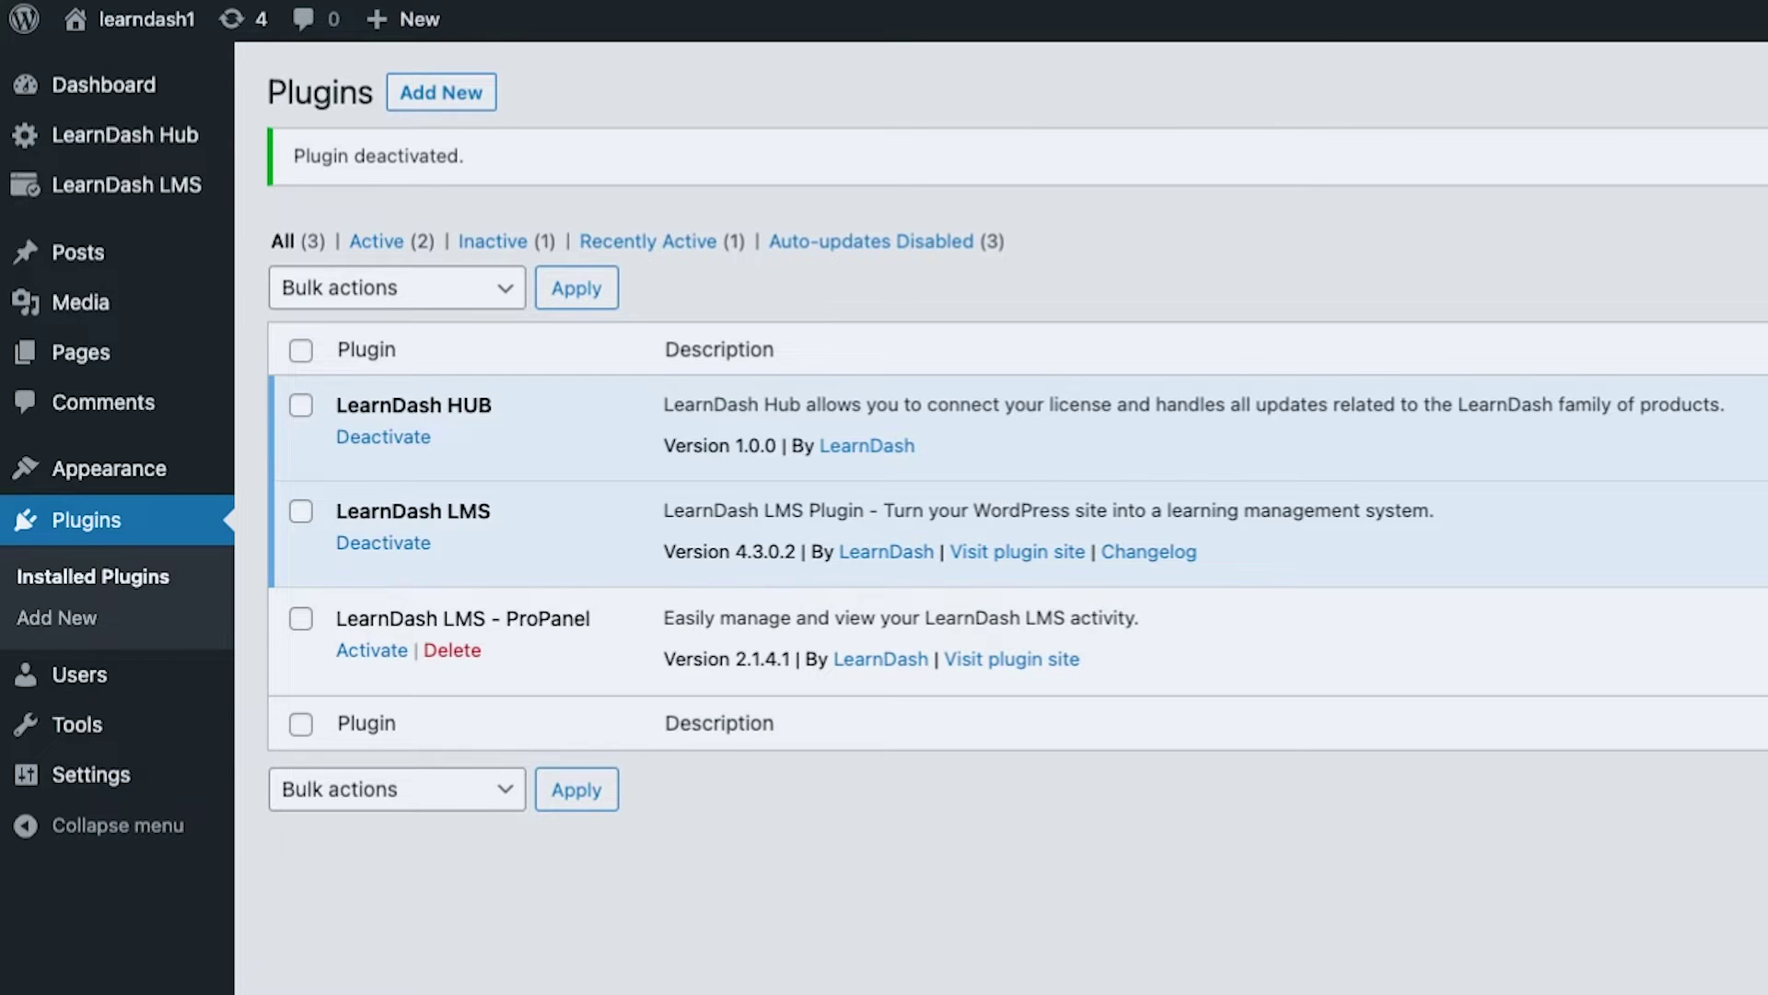
Look over the installed themes, then return to Plugins and head to LearnDash Hub Add-ons
mouse_move(181, 478)
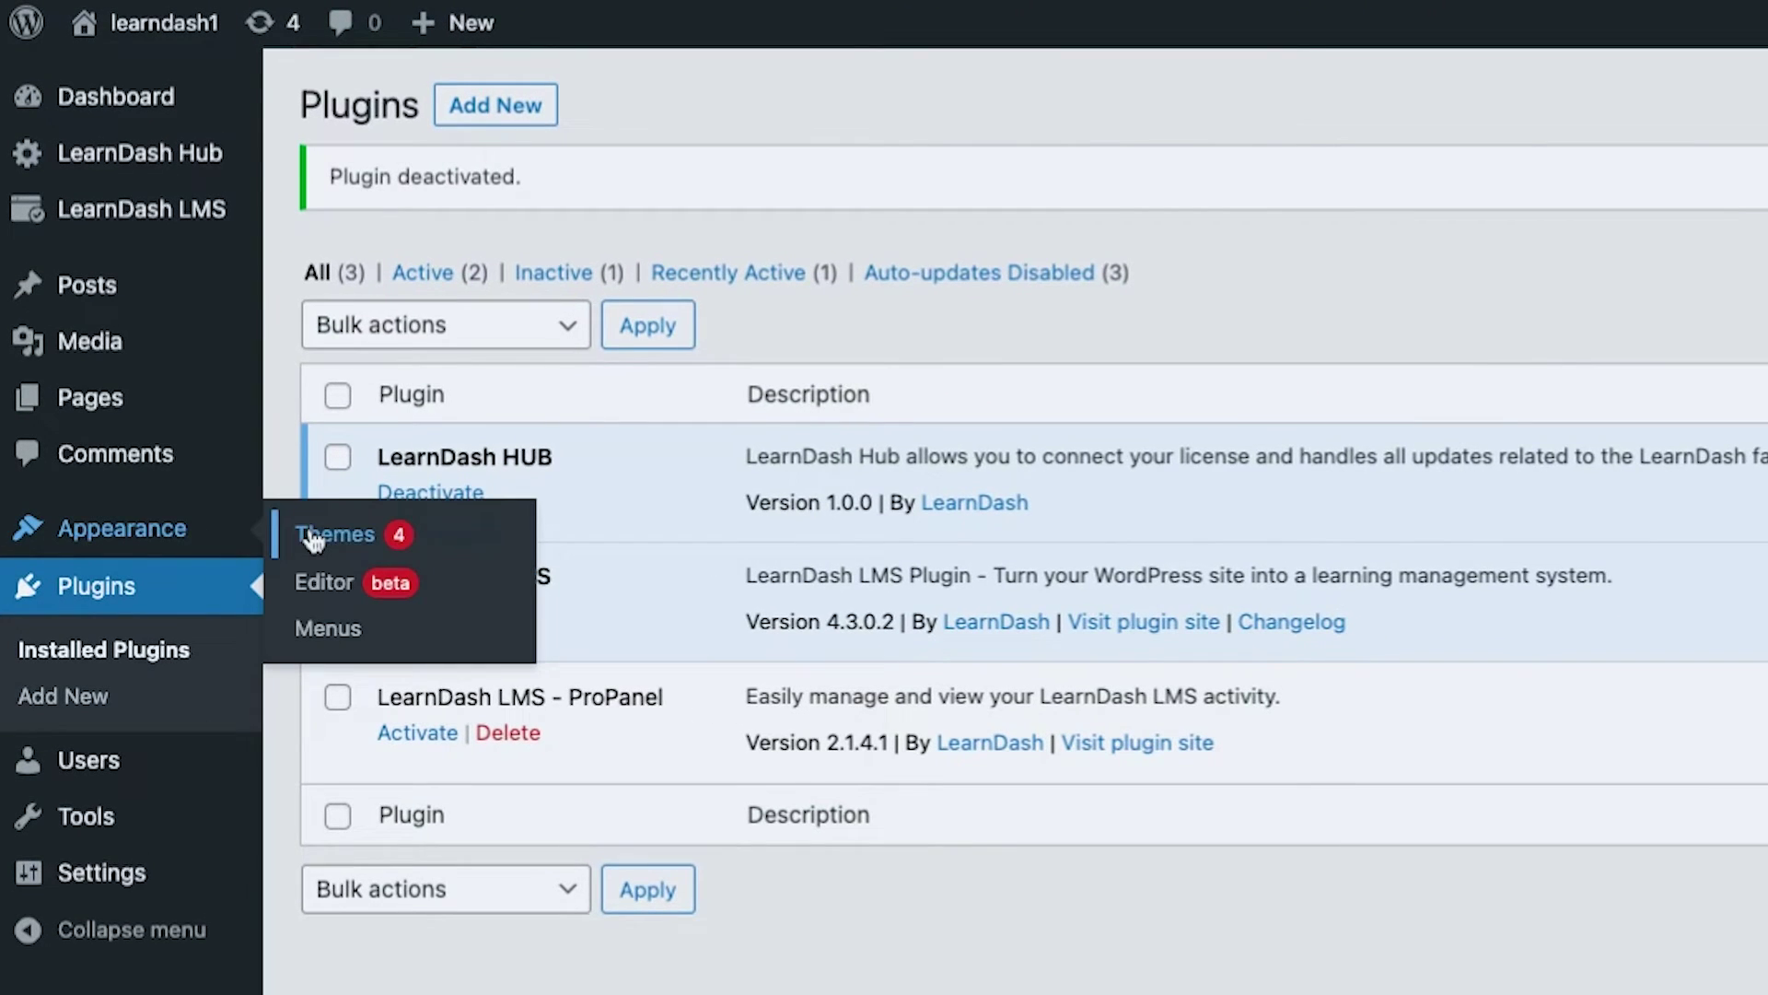
click(313, 538)
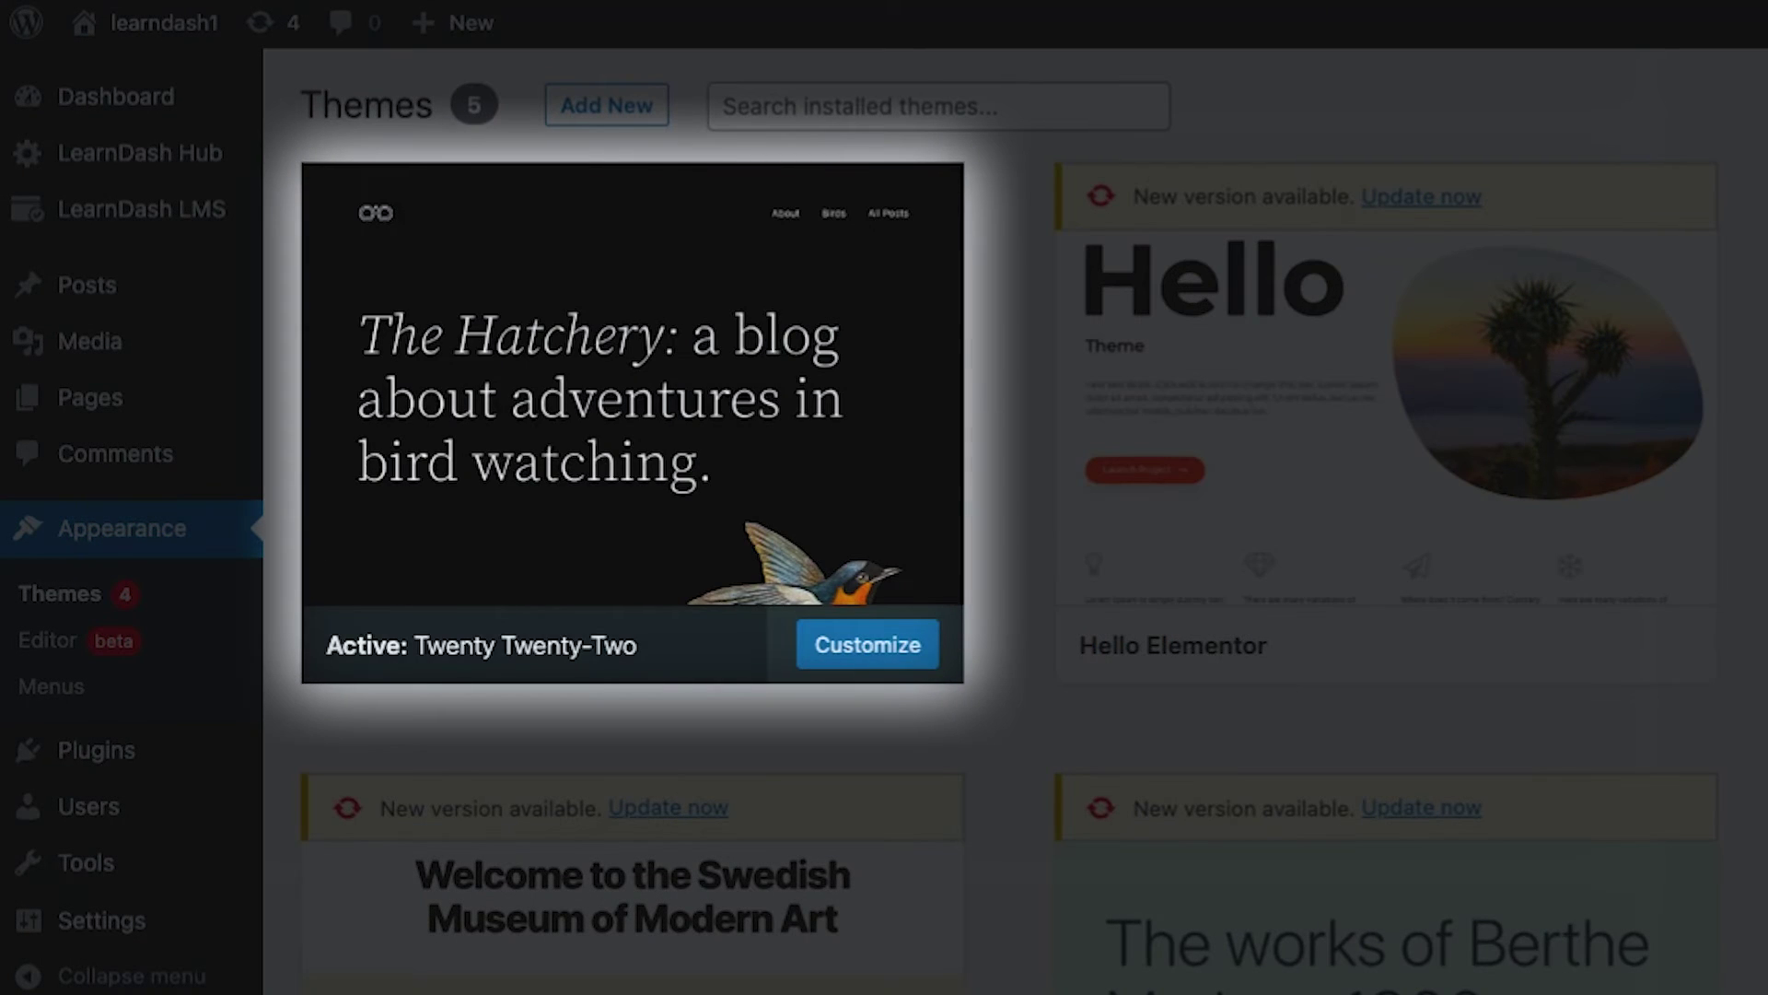
mouse_move(620, 604)
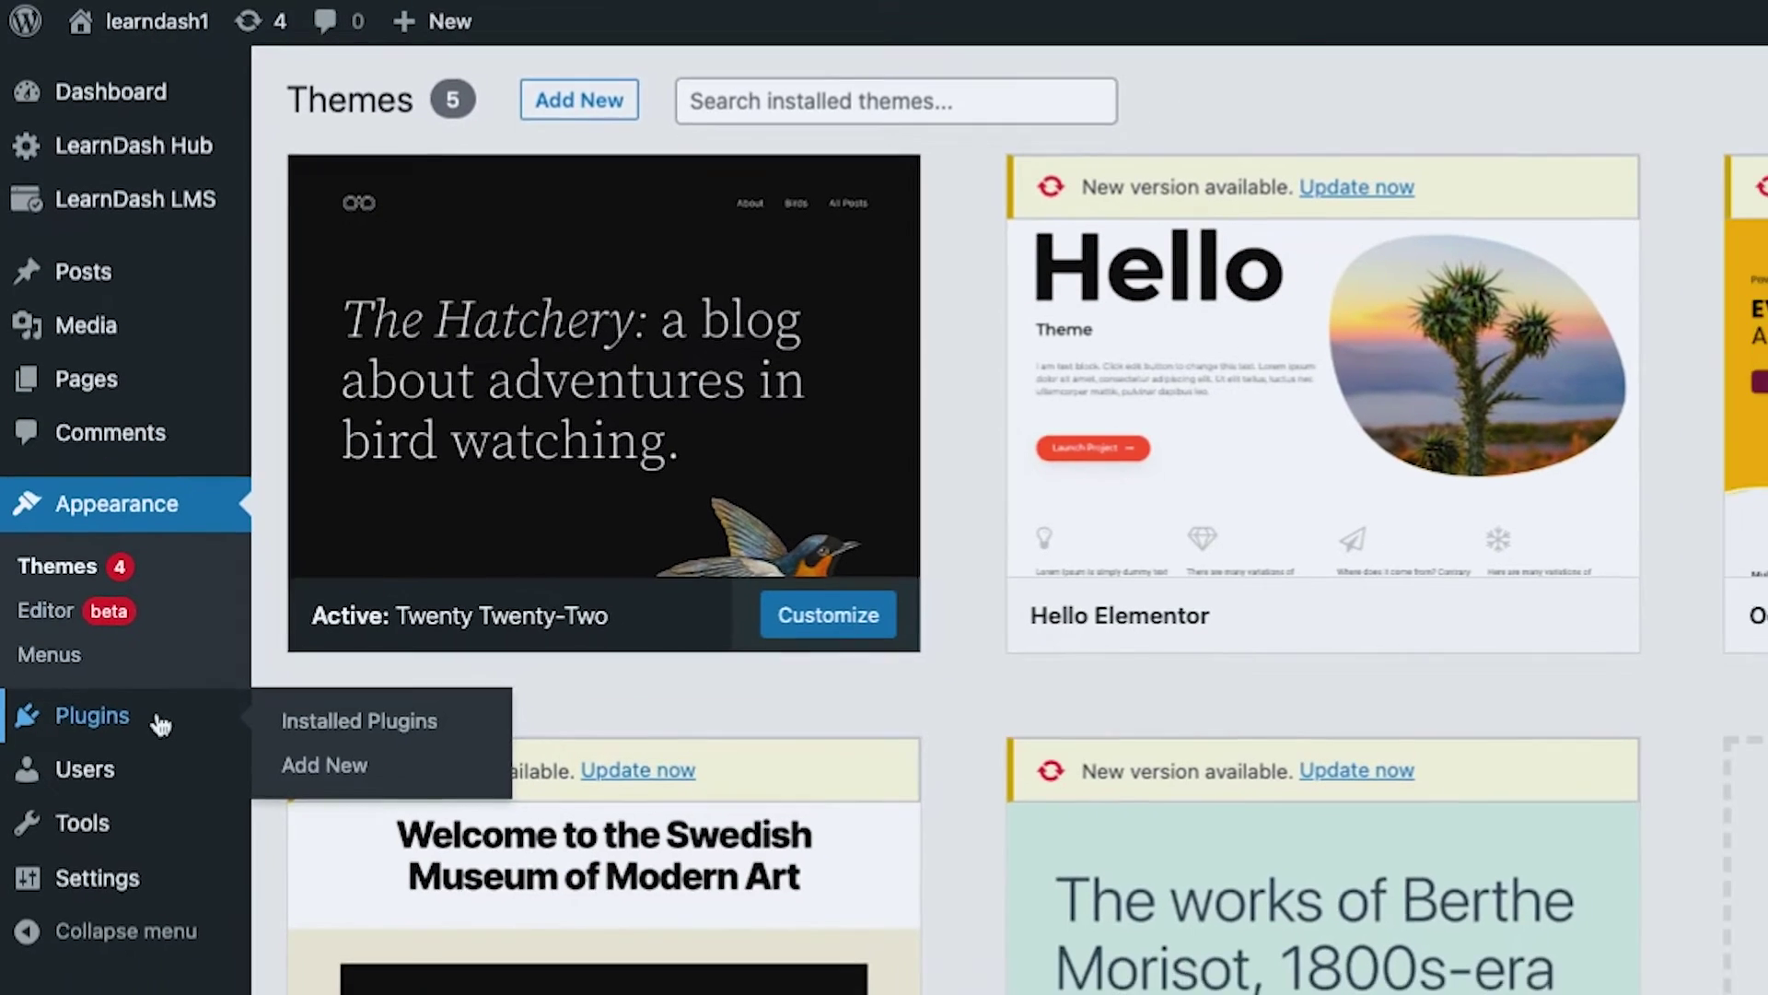
click(162, 750)
mouse_move(150, 677)
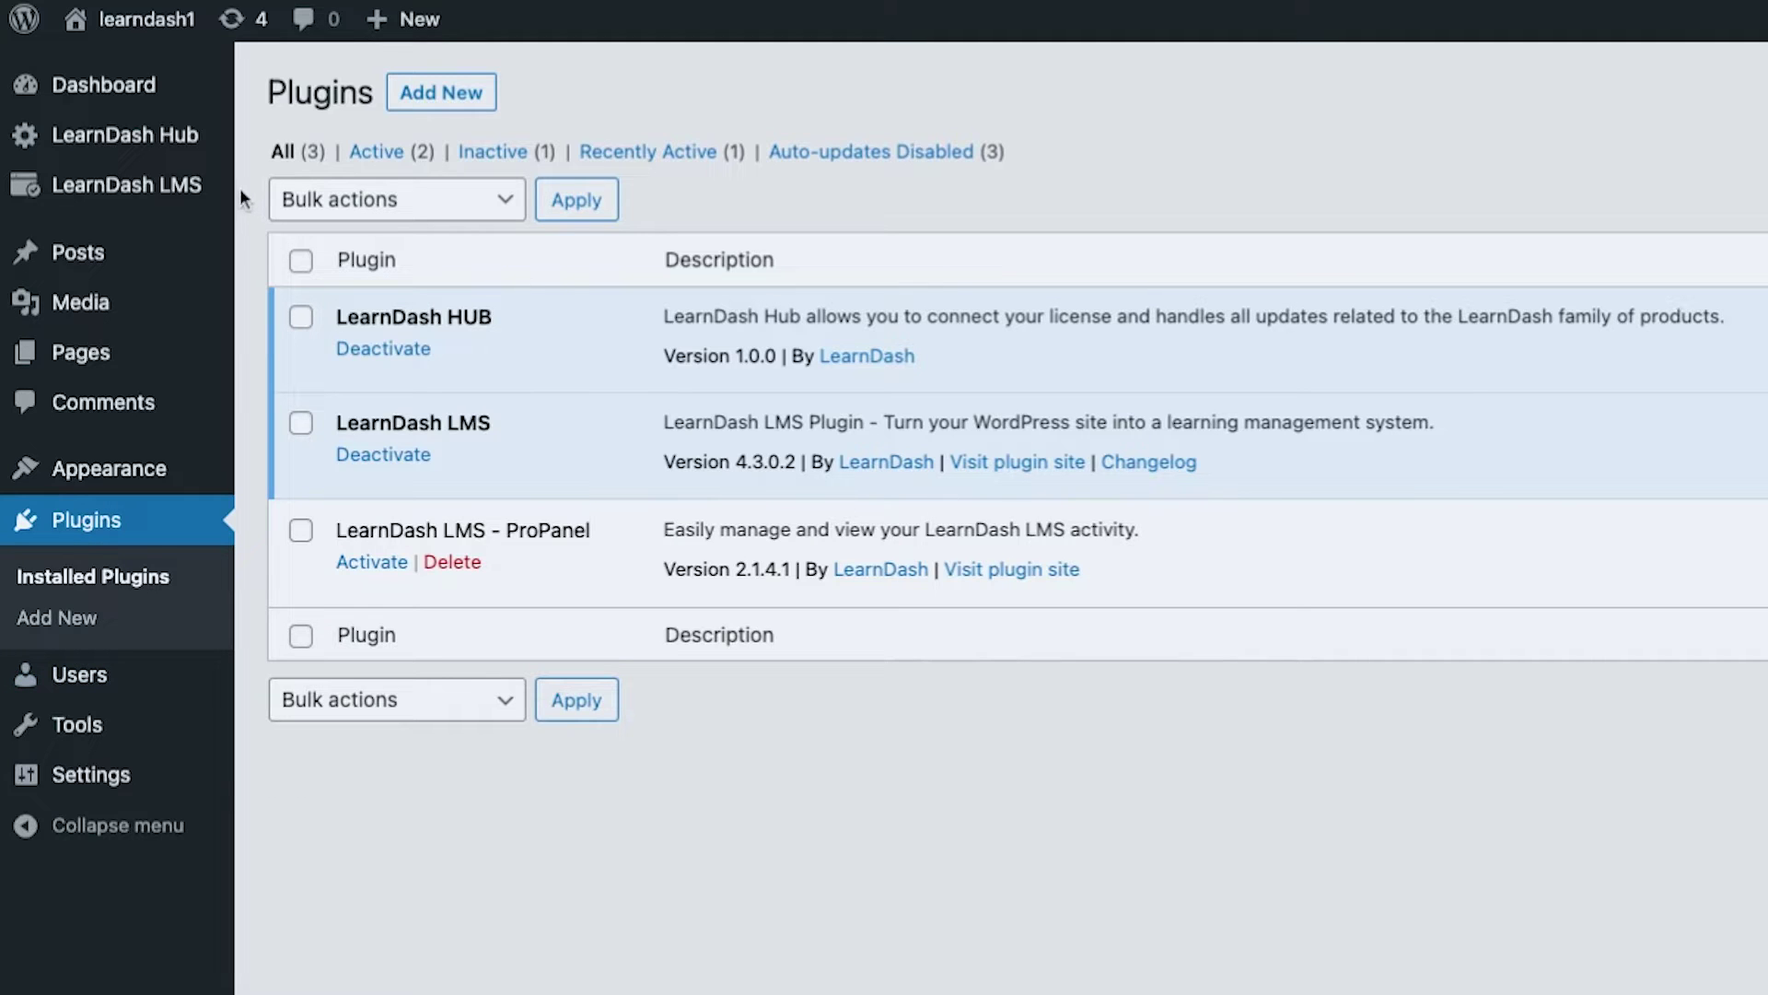
mouse_move(213, 161)
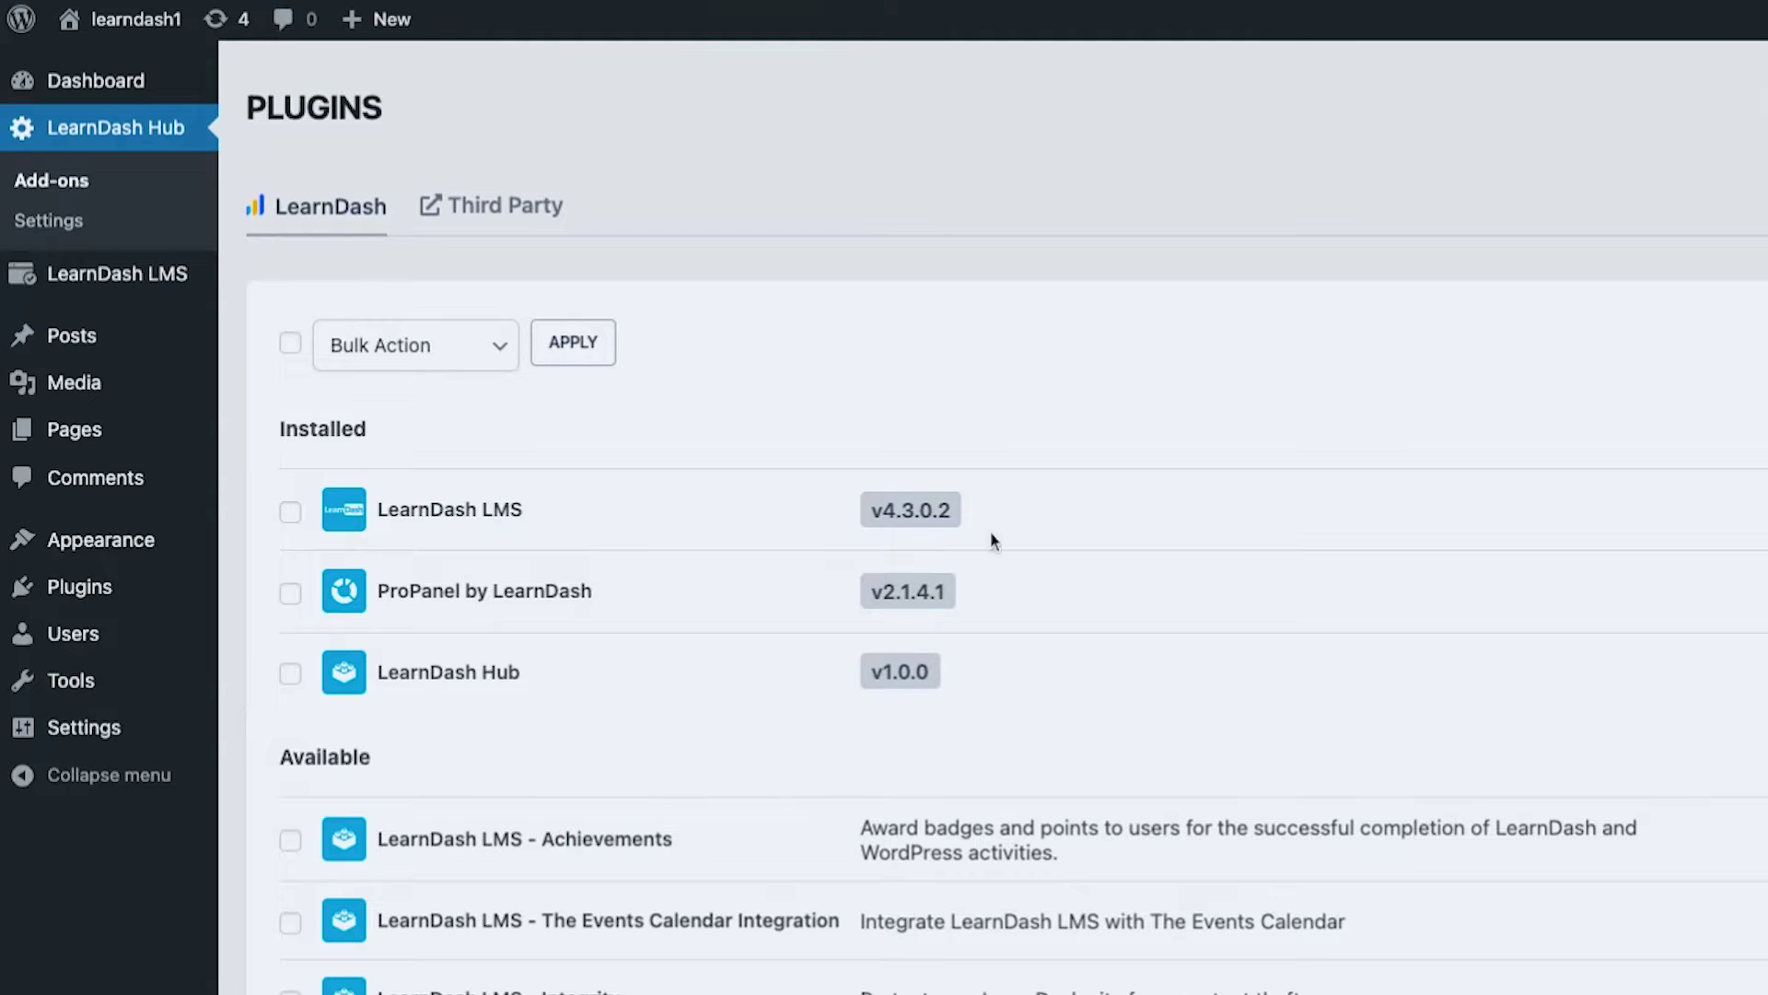
scroll(1154, 561, down, 3)
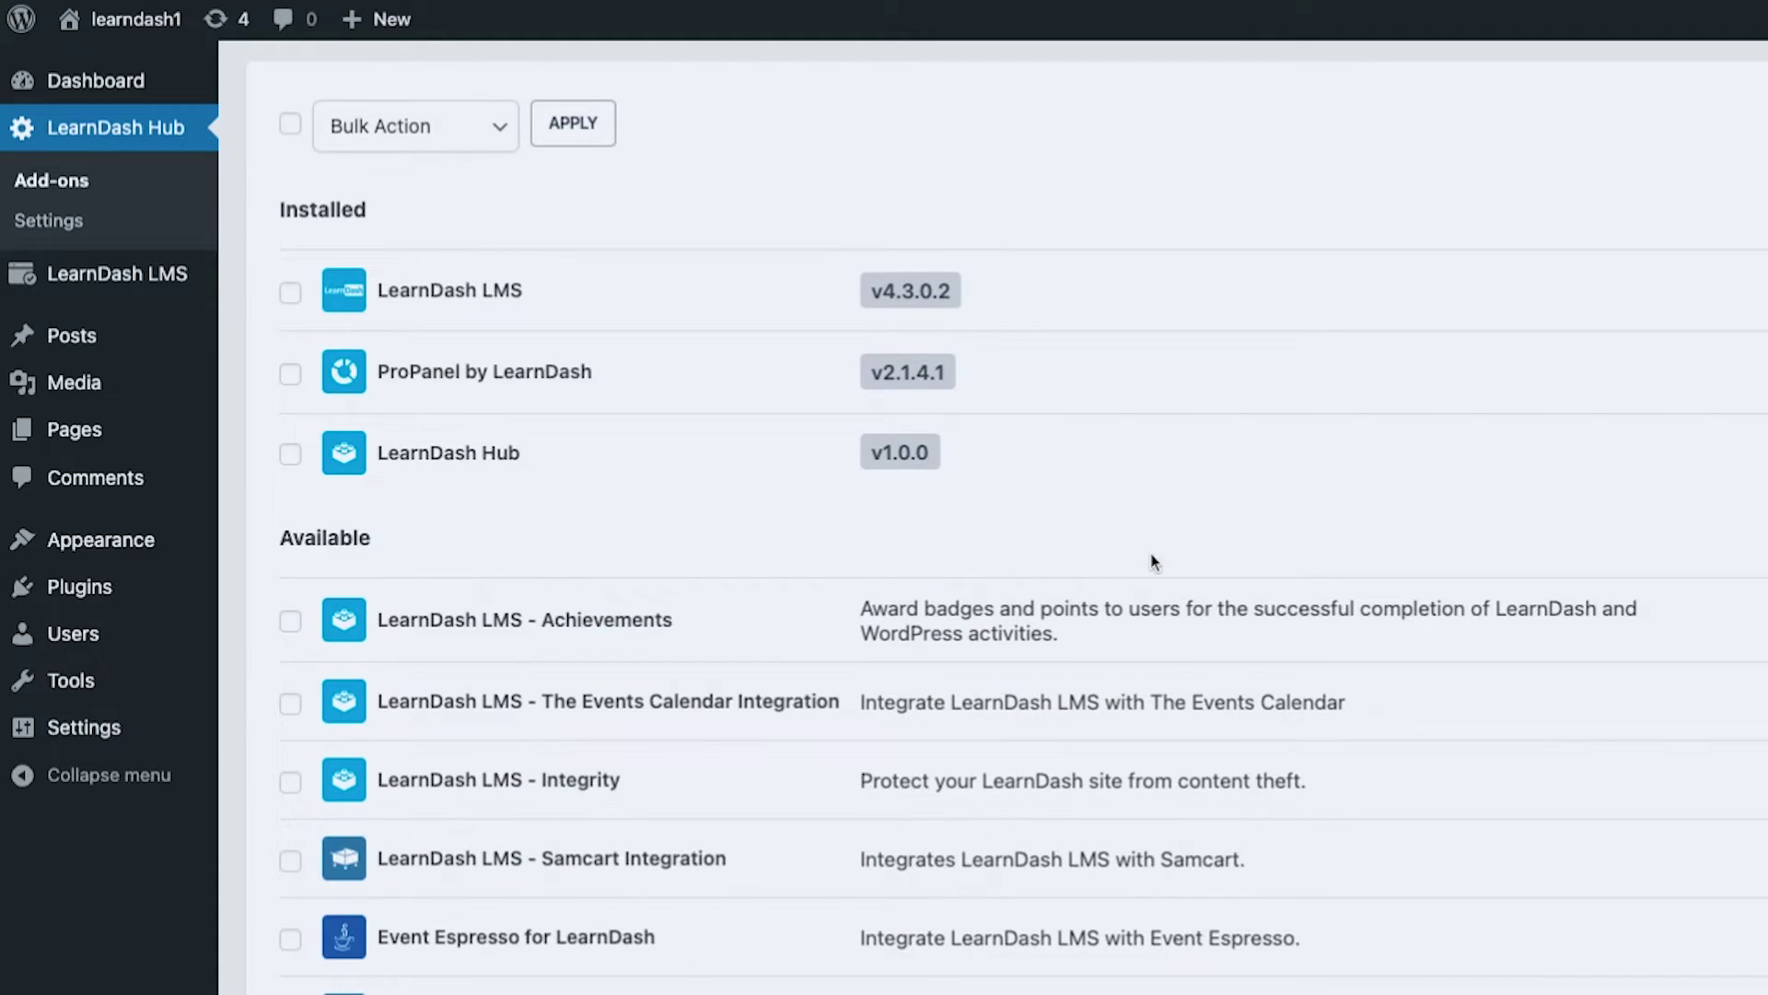
scroll(1153, 561, down, 5)
scroll(1157, 710, down, 3)
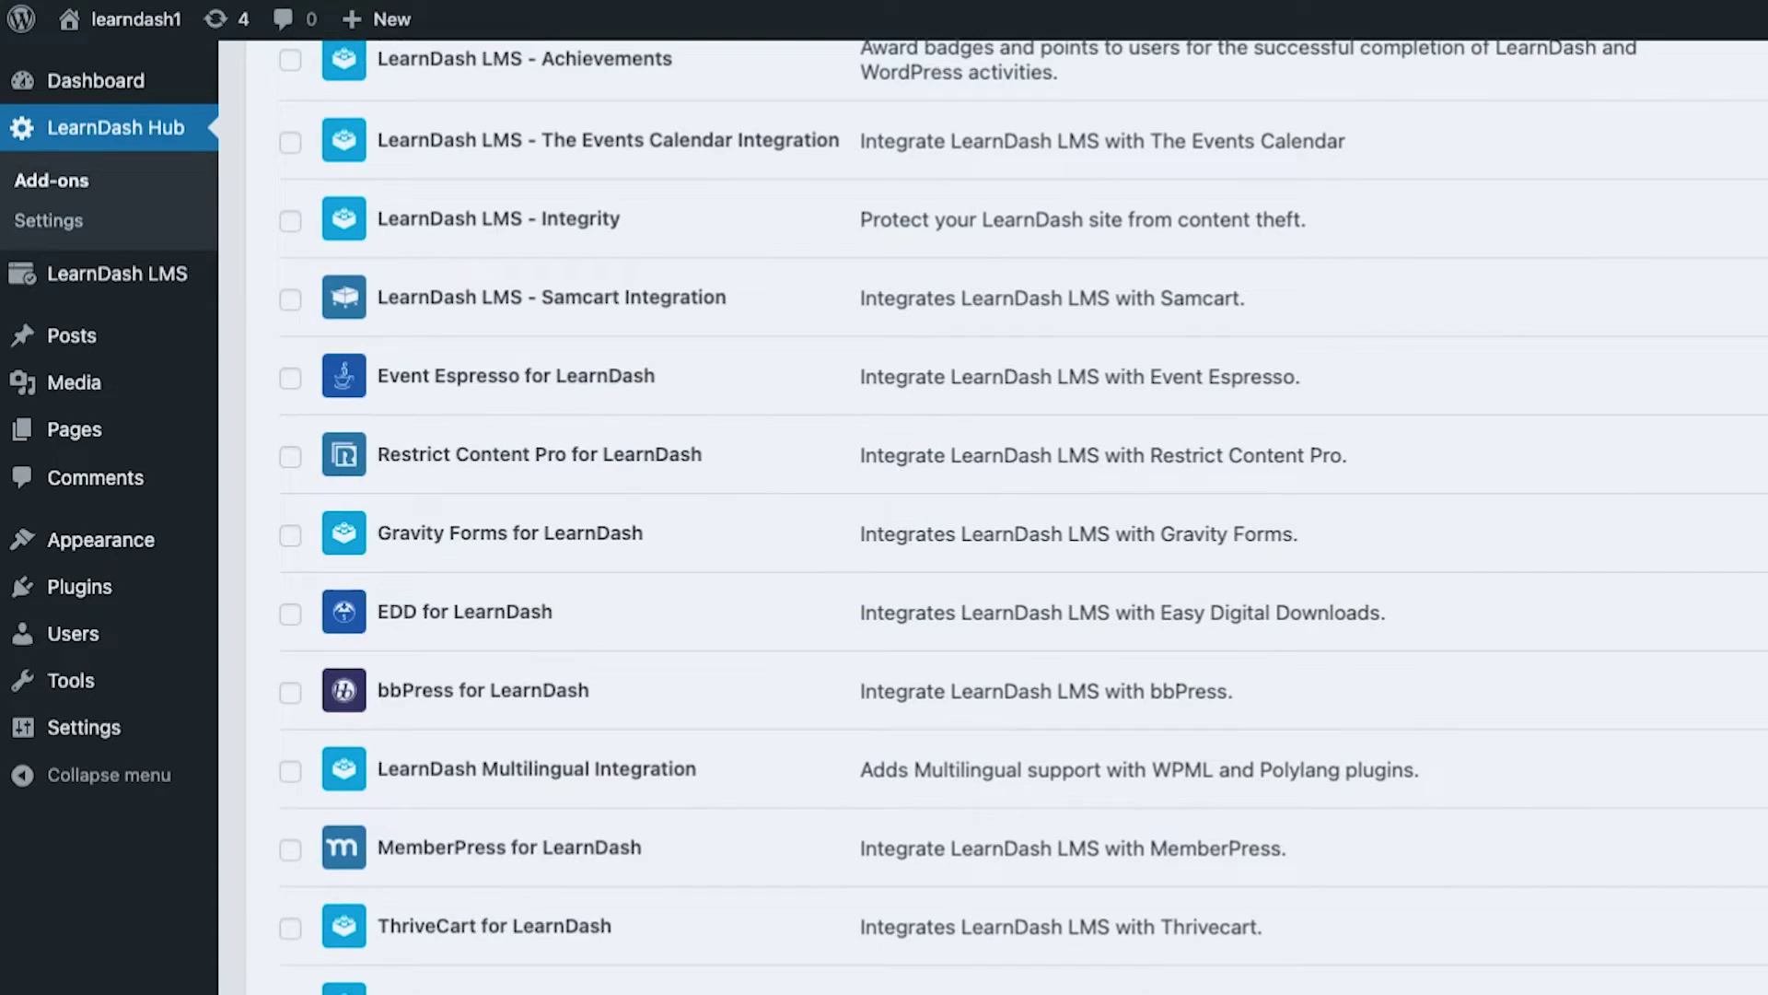
scroll(1157, 710, down, 7)
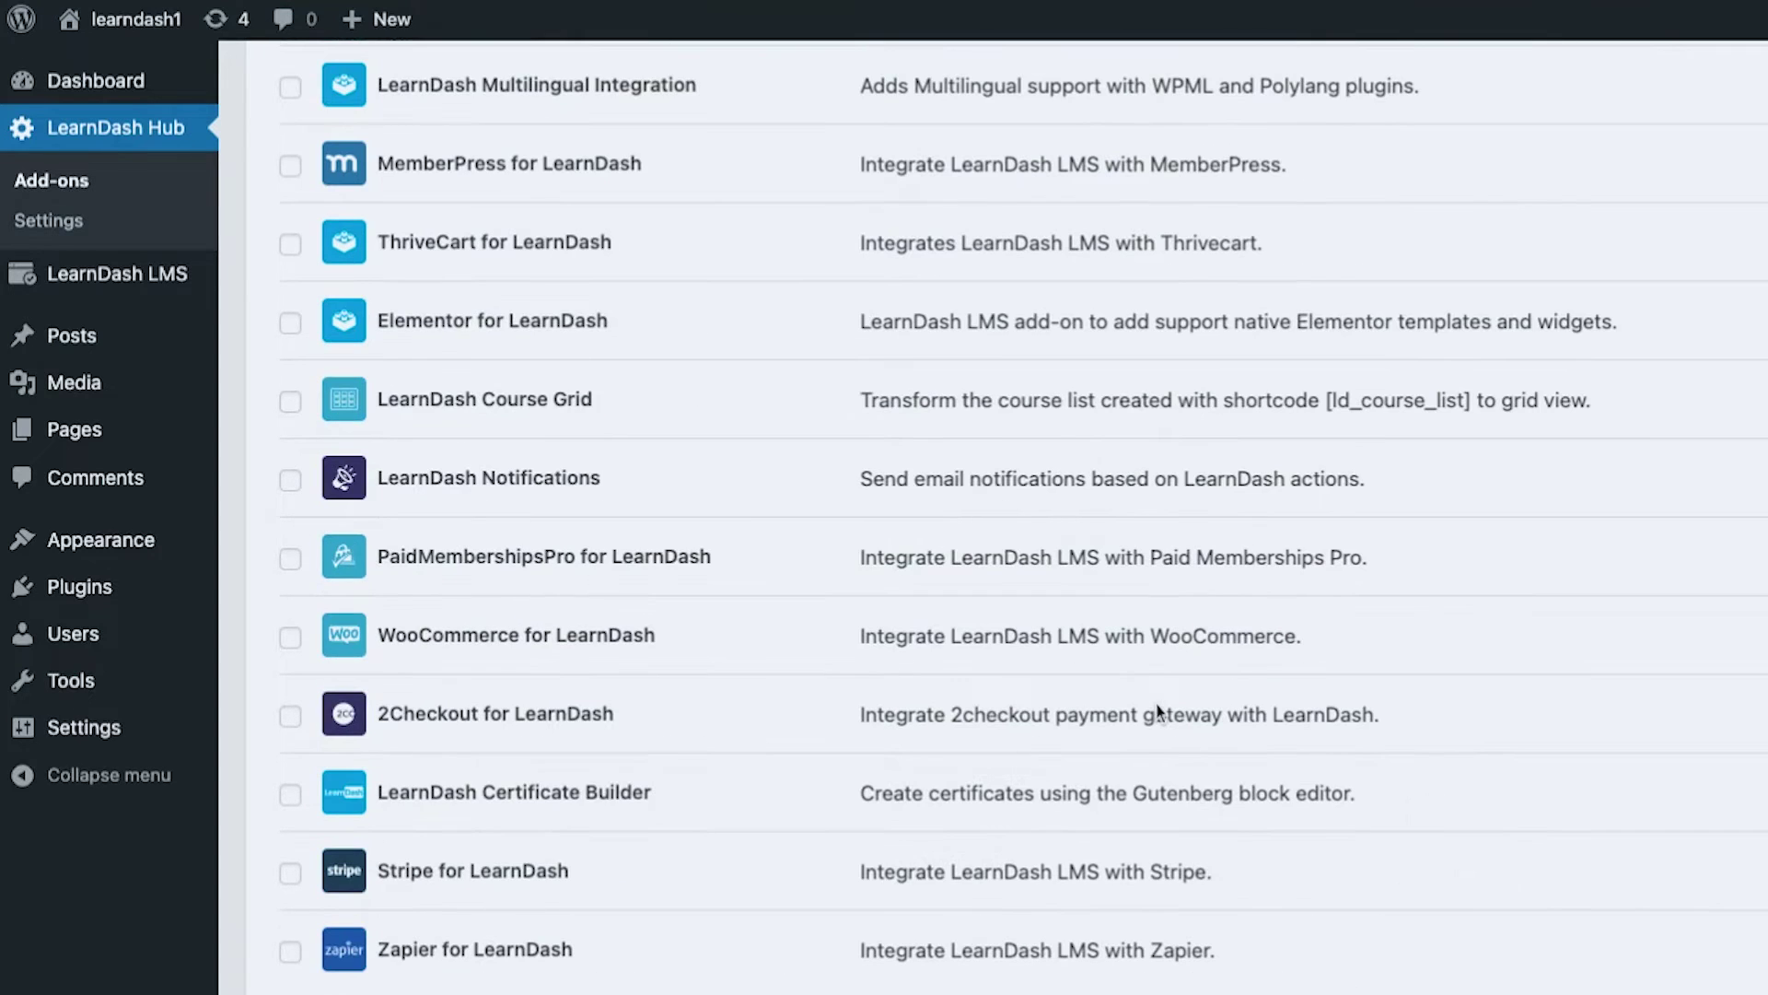
scroll(1176, 766, up, 8)
scroll(1175, 766, up, 10)
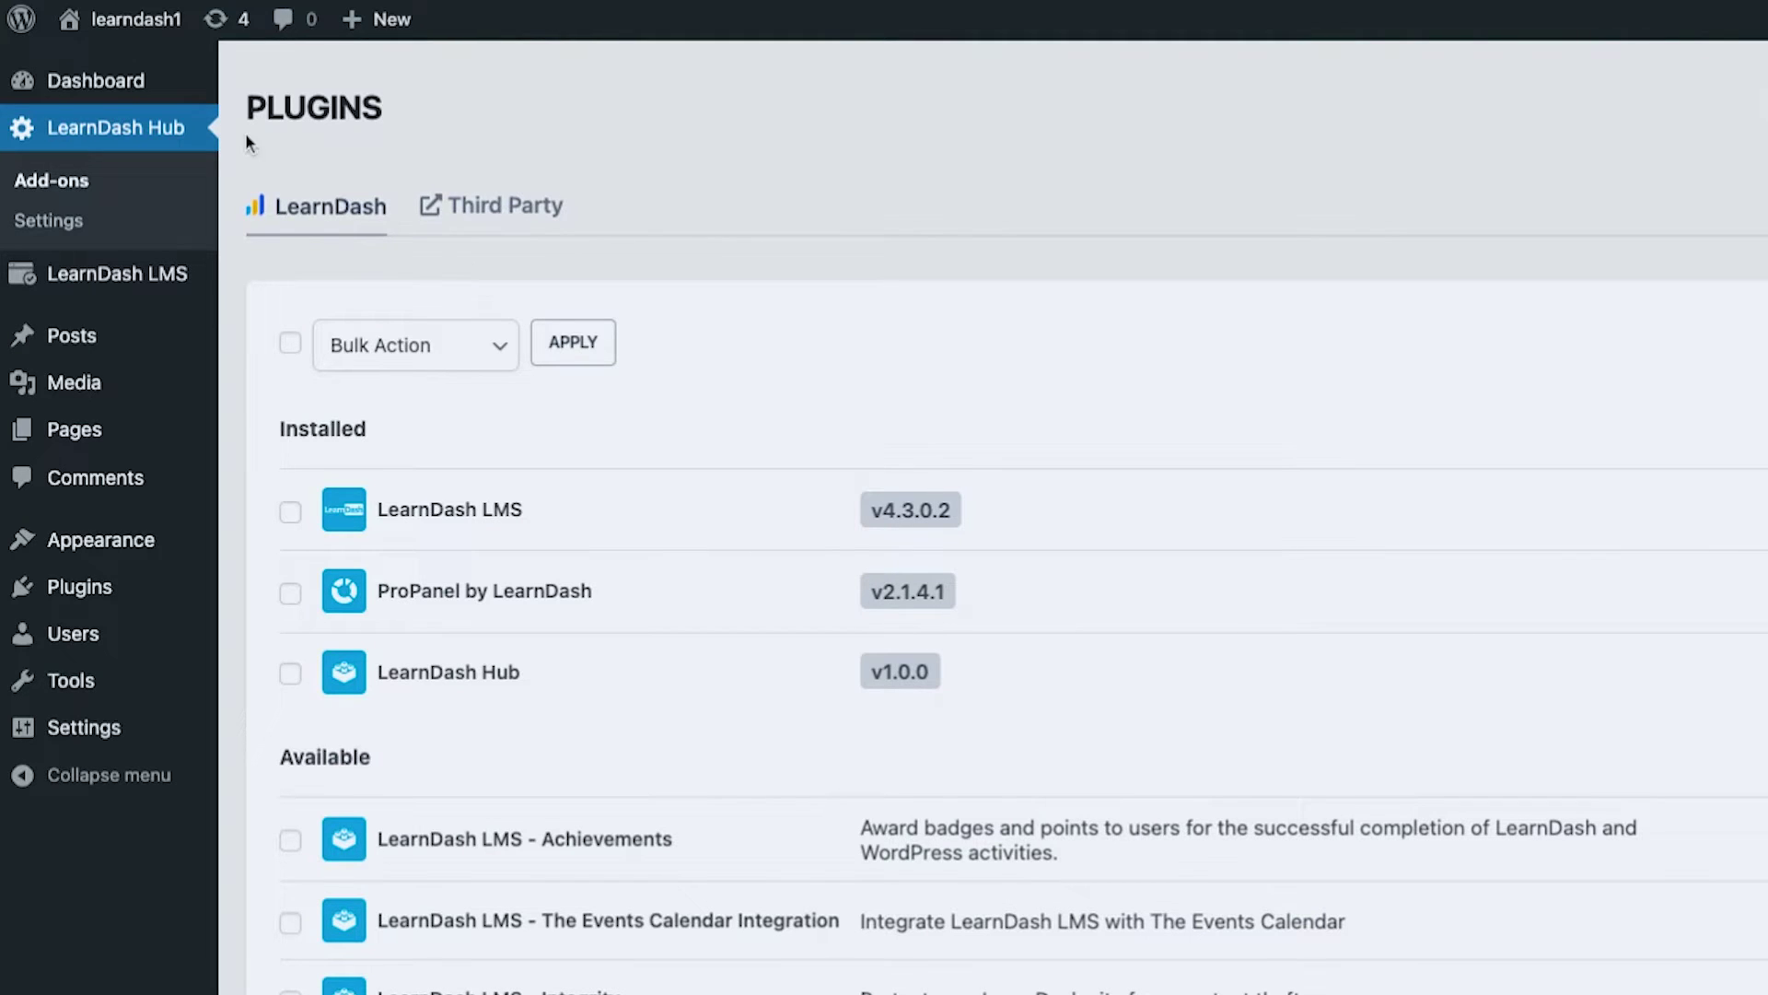
click(460, 230)
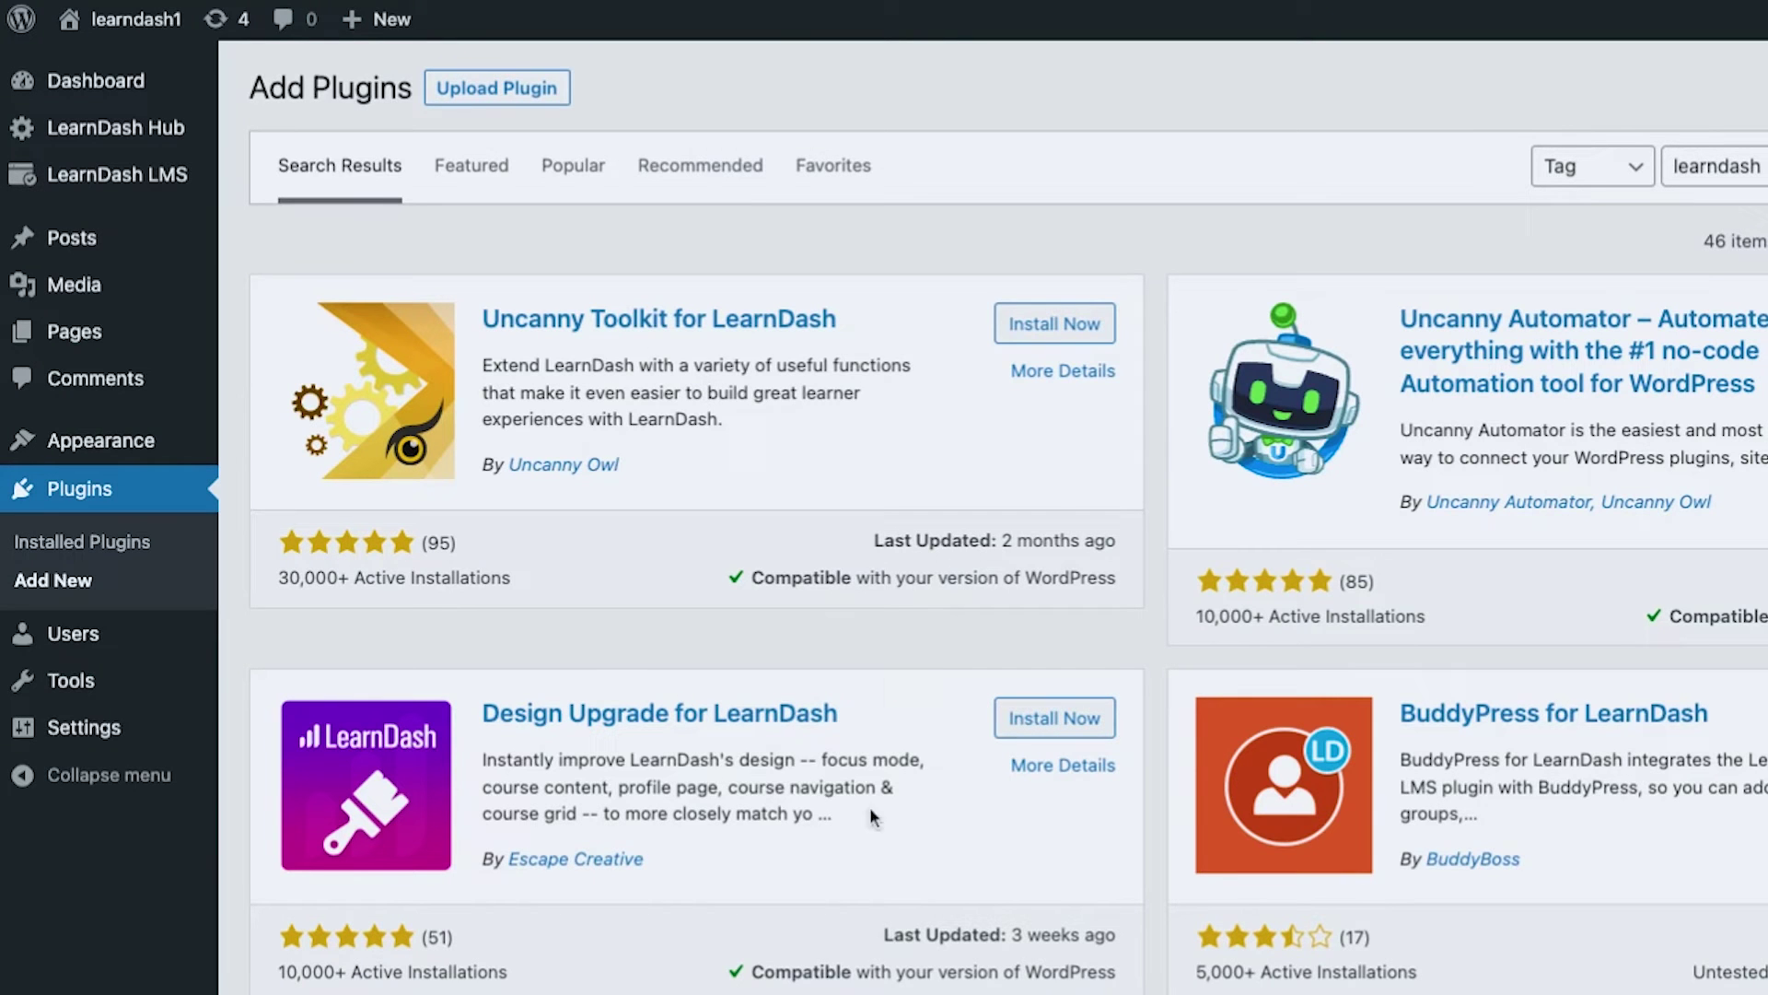
click(1760, 168)
double_click(1760, 168)
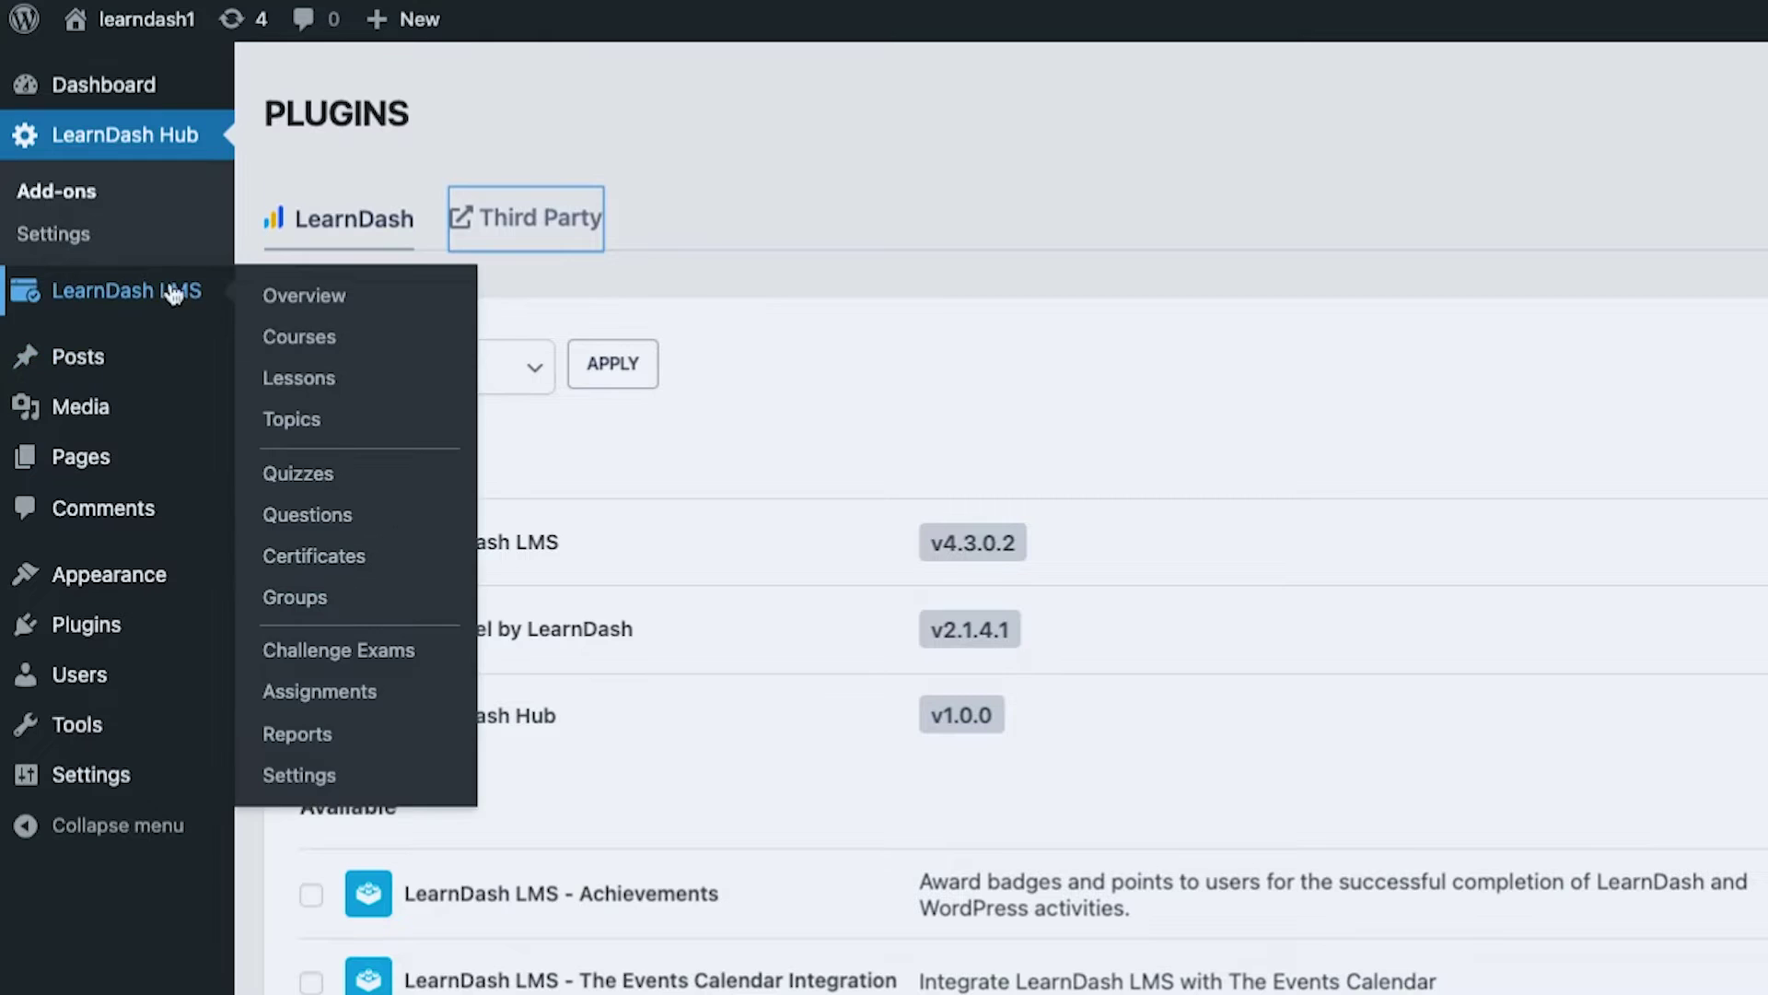
Show LearnDash Hub Settings on the License tab with its email and key verification form
click(127, 241)
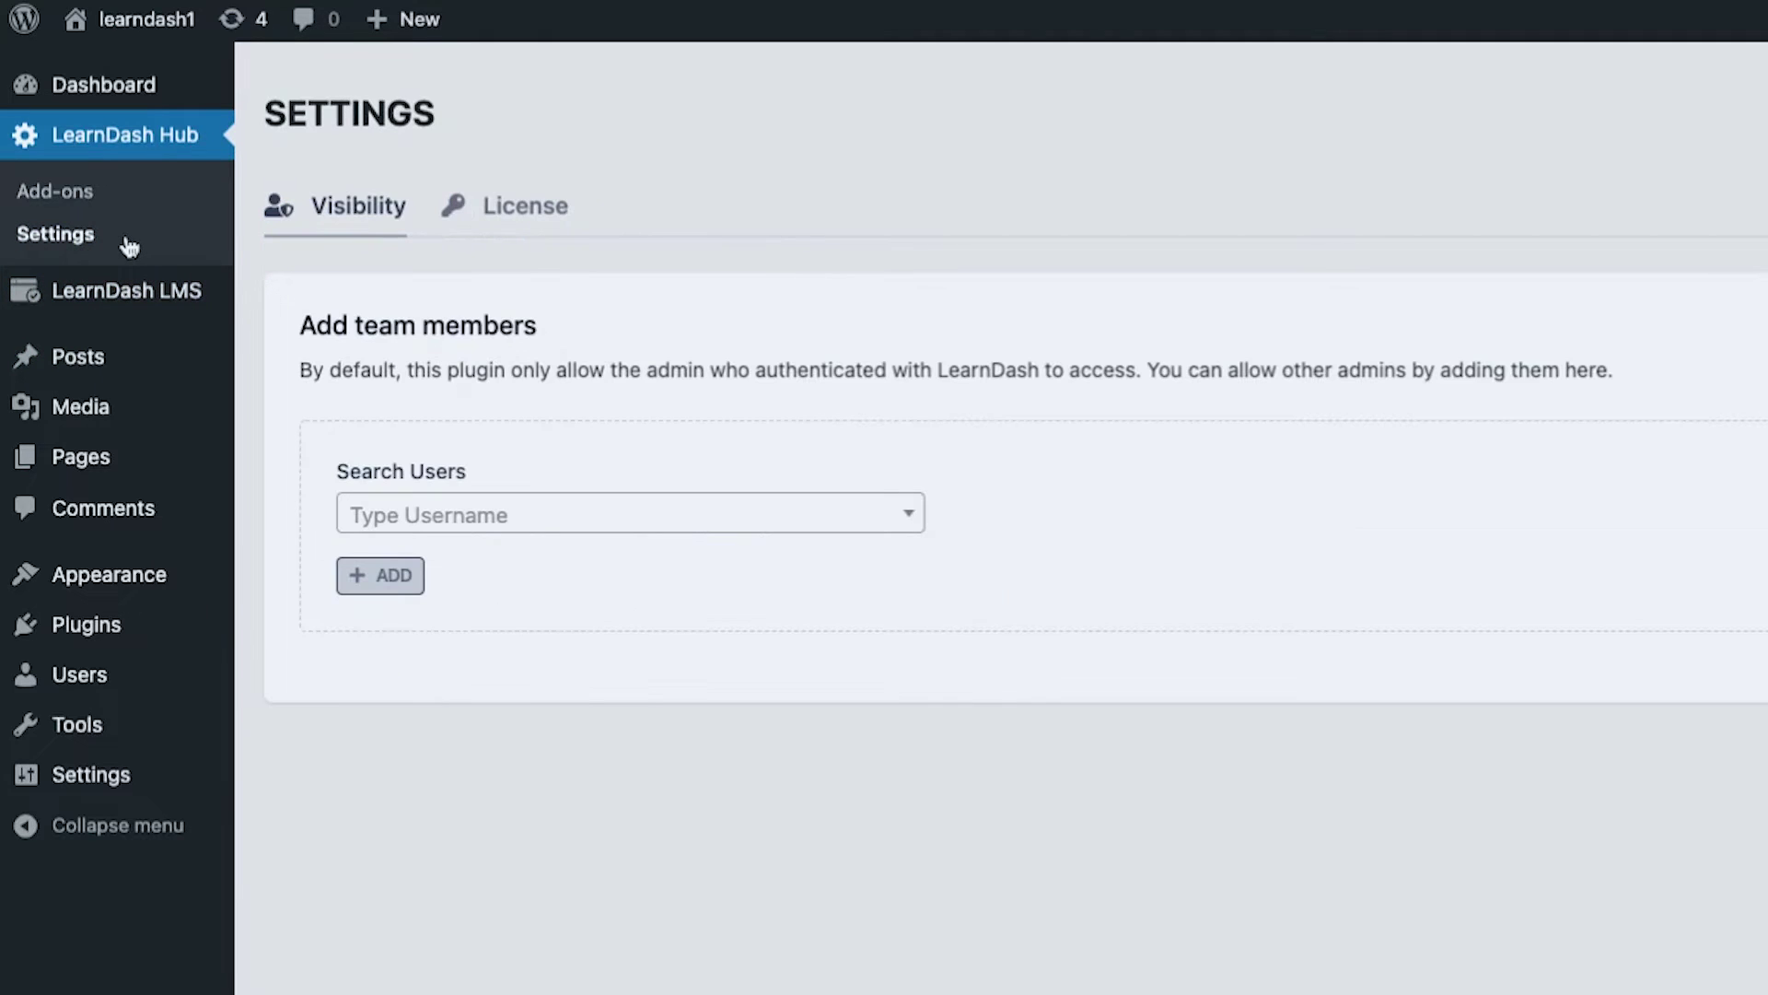
click(523, 221)
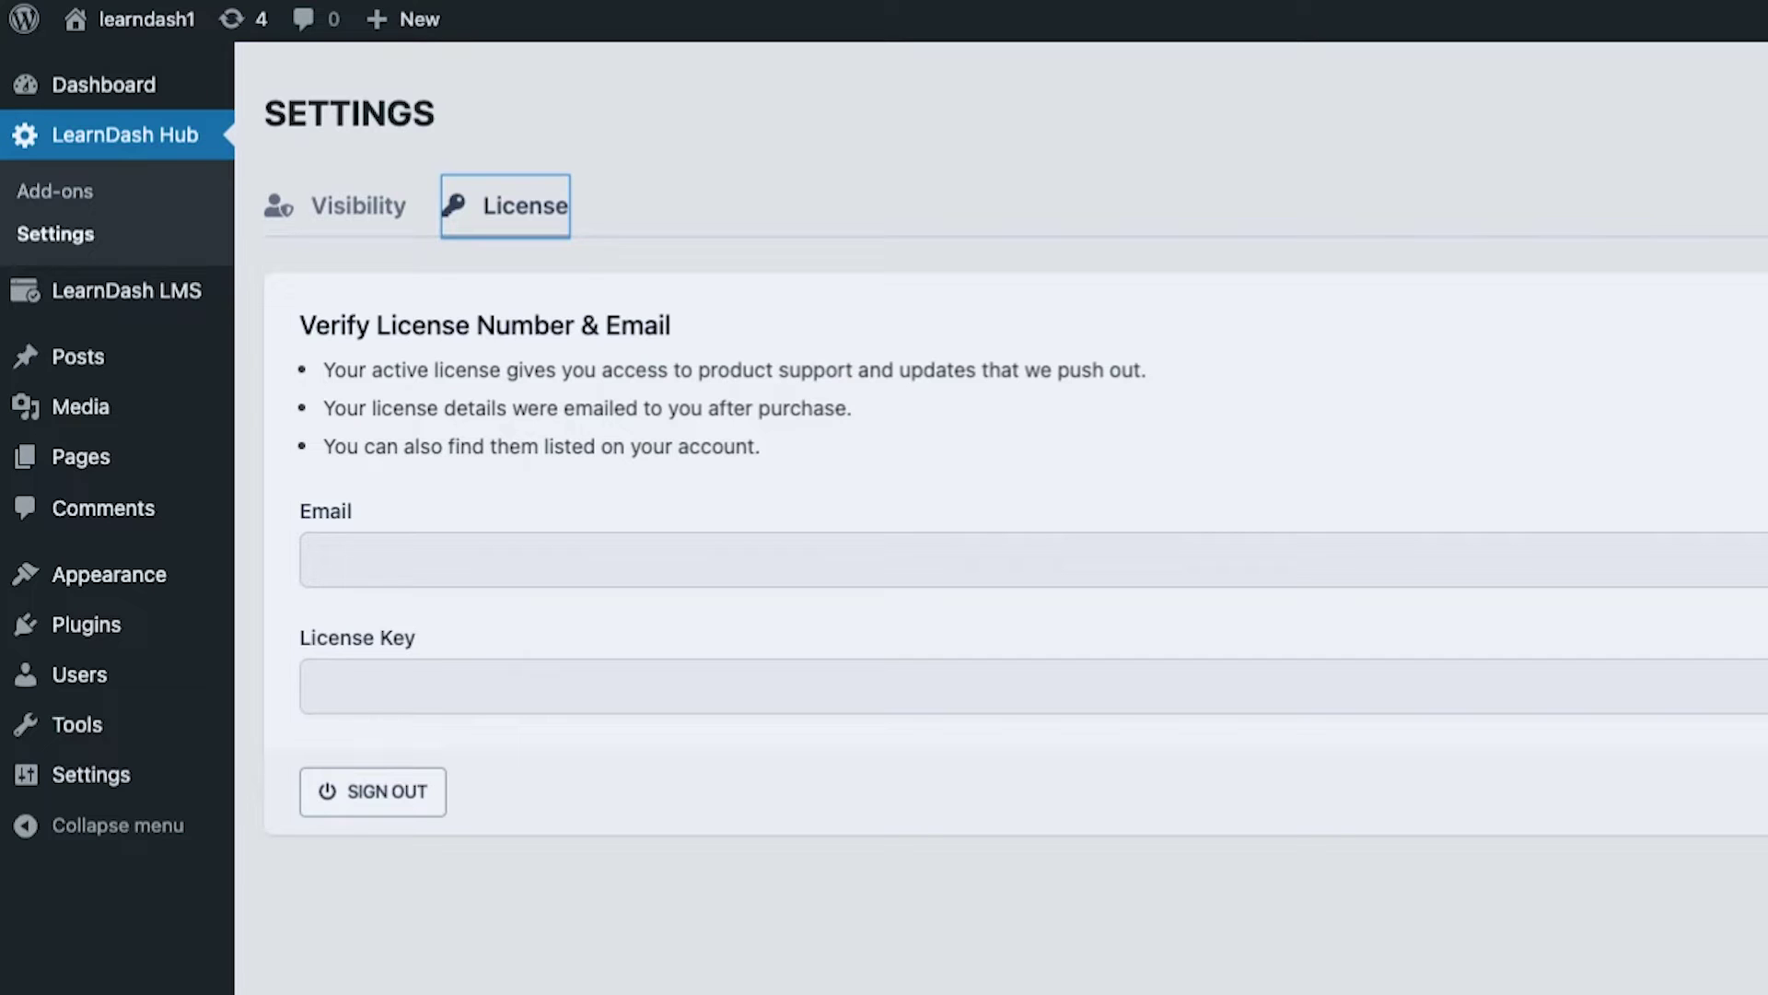
Switch LearnDash Hub Settings to the Visibility tab's Add team members form
click(396, 219)
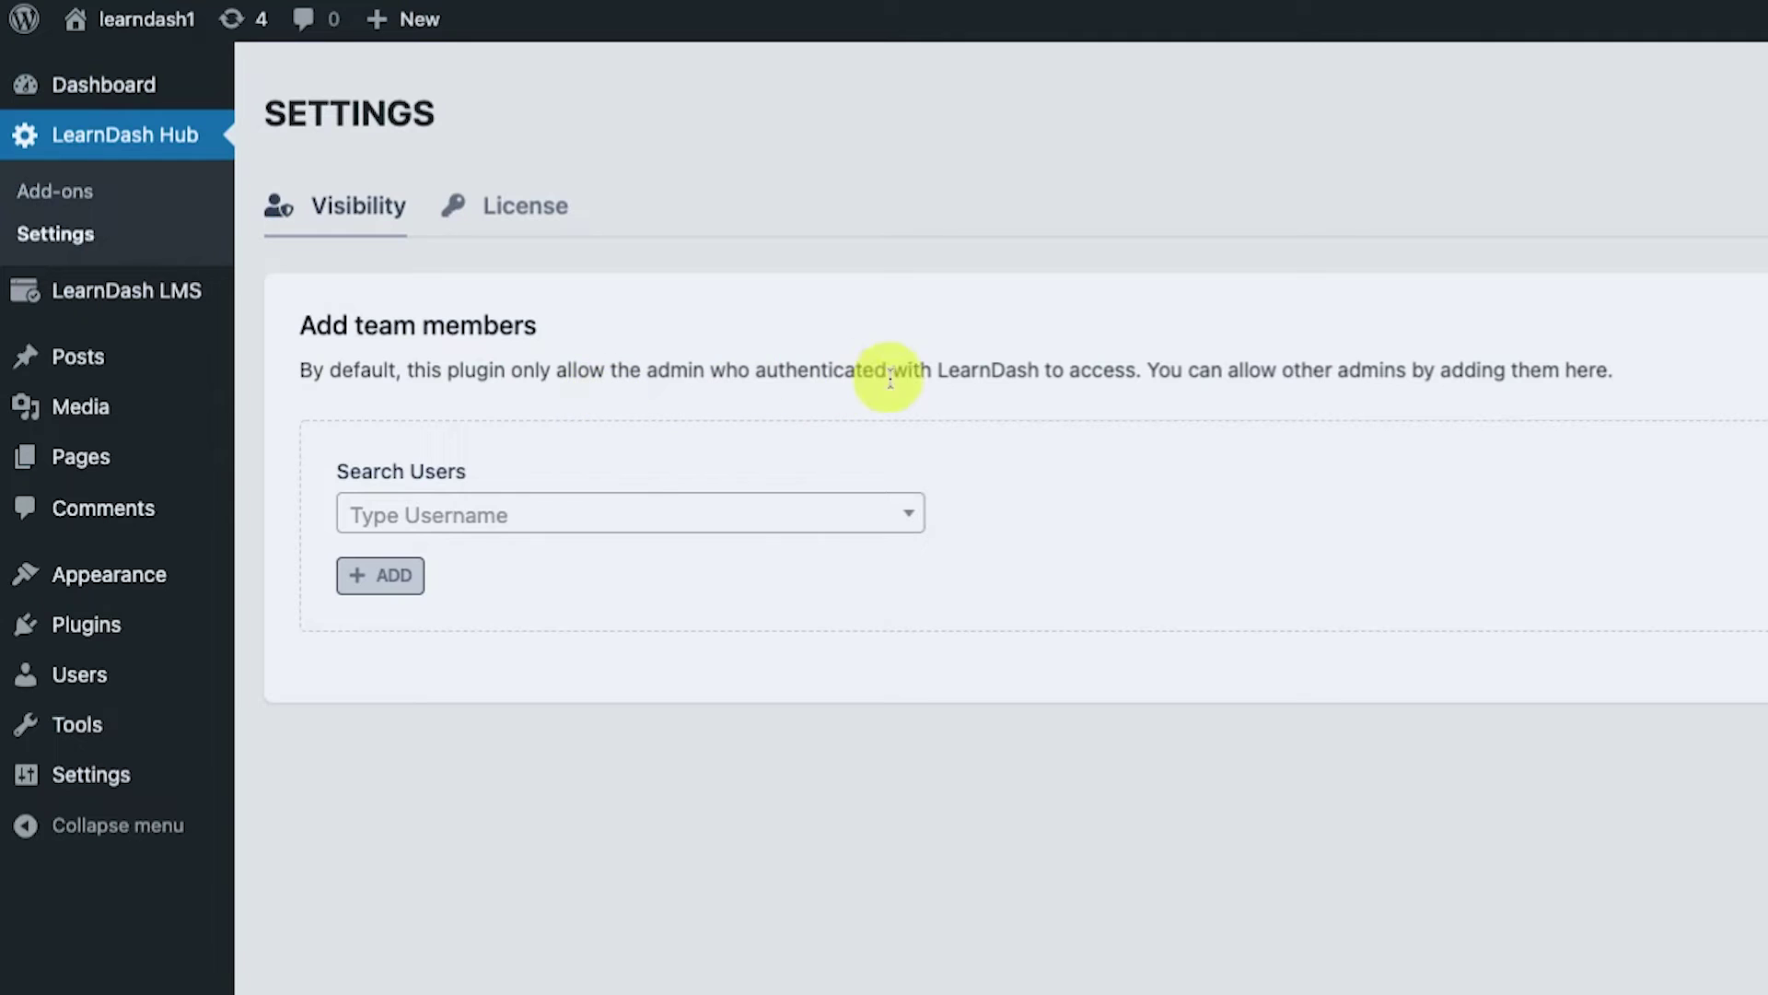
click(435, 521)
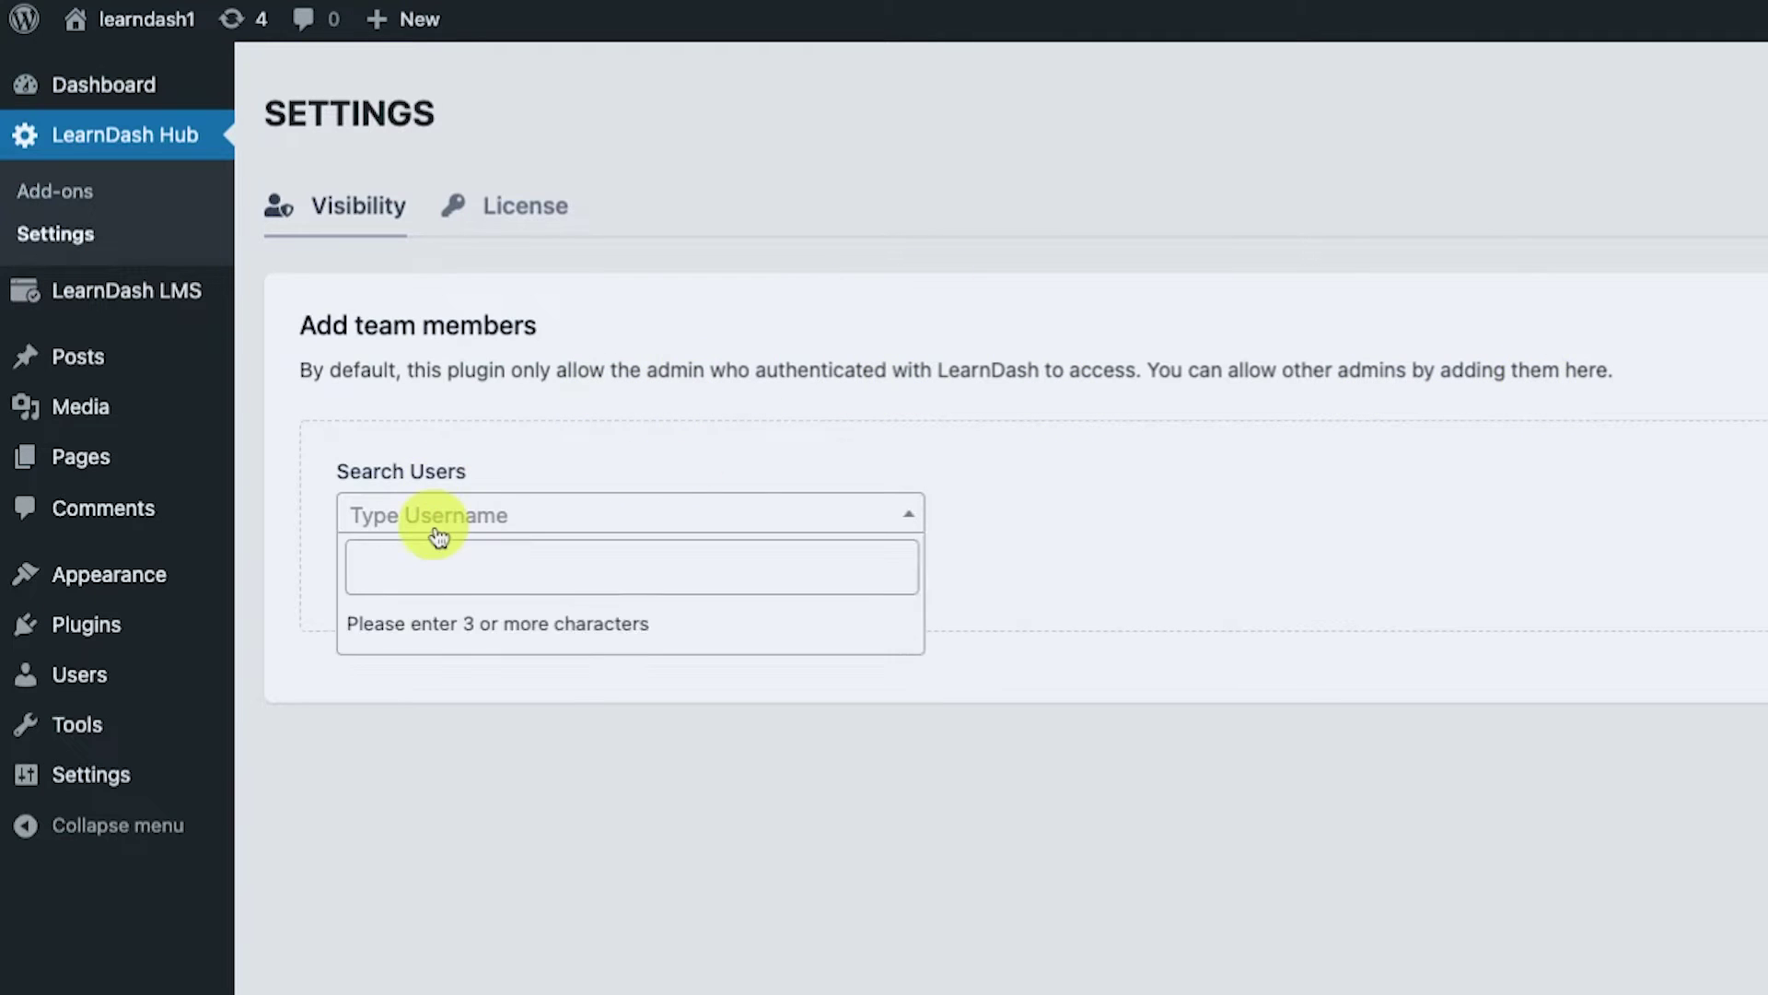
click(435, 521)
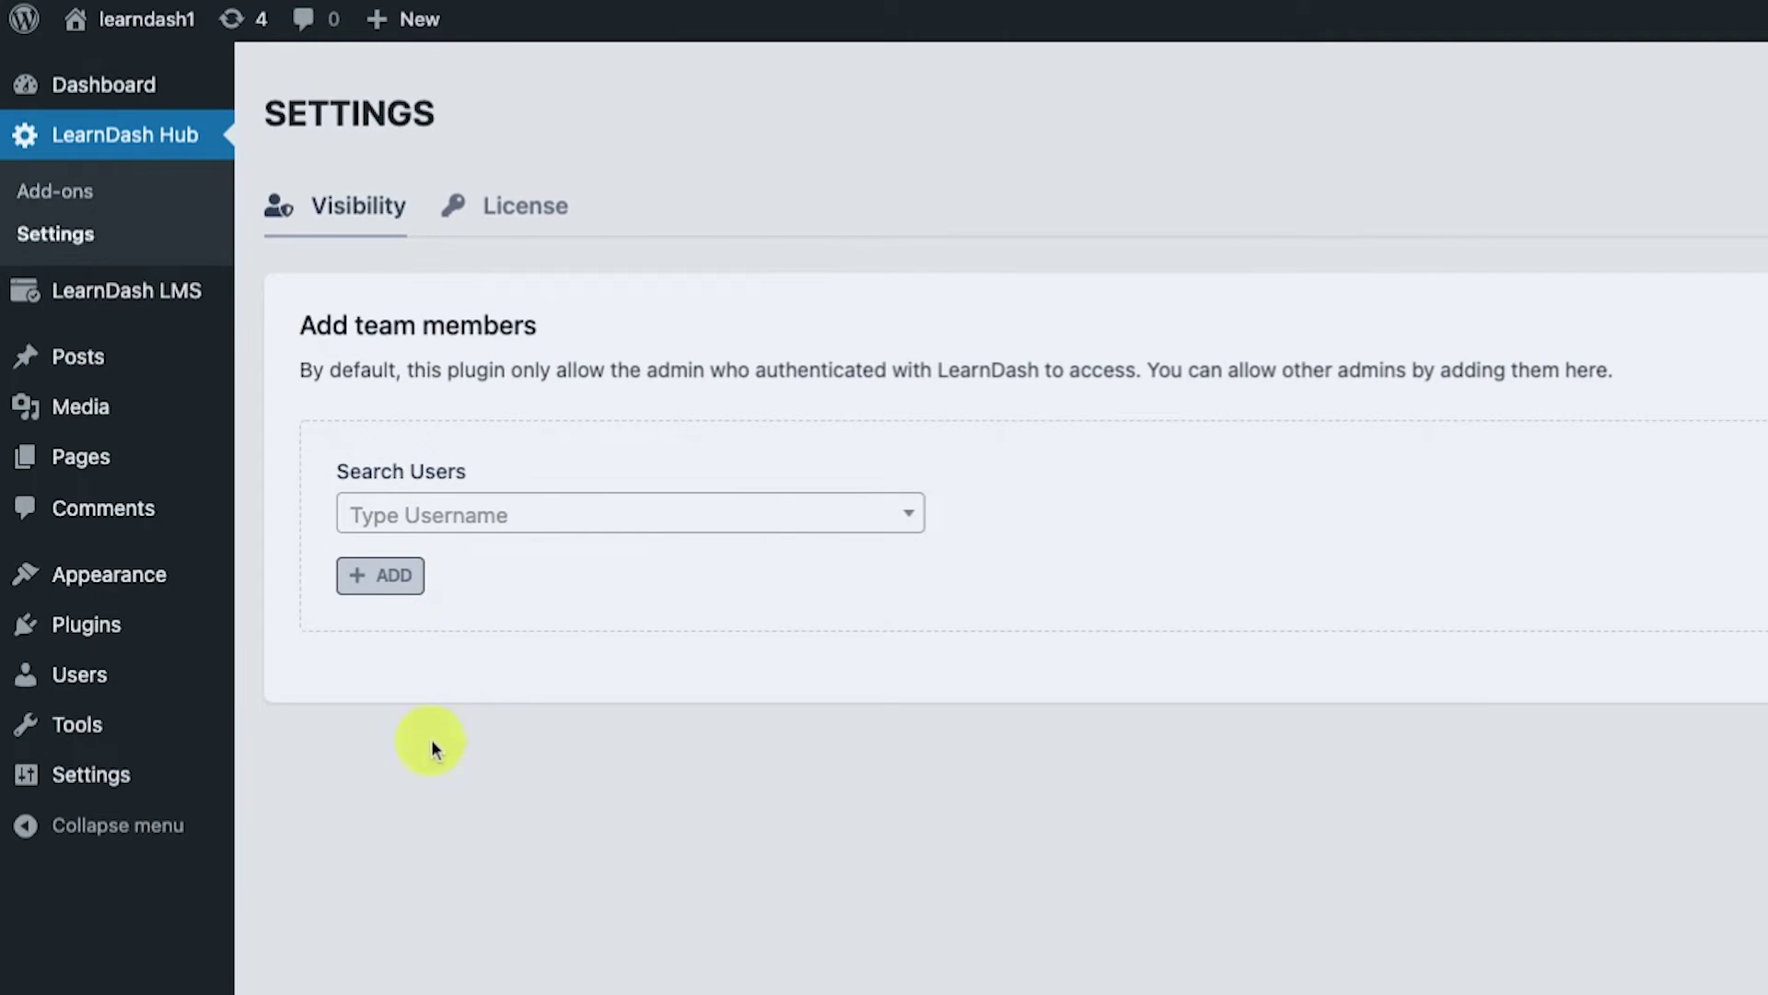
click(463, 542)
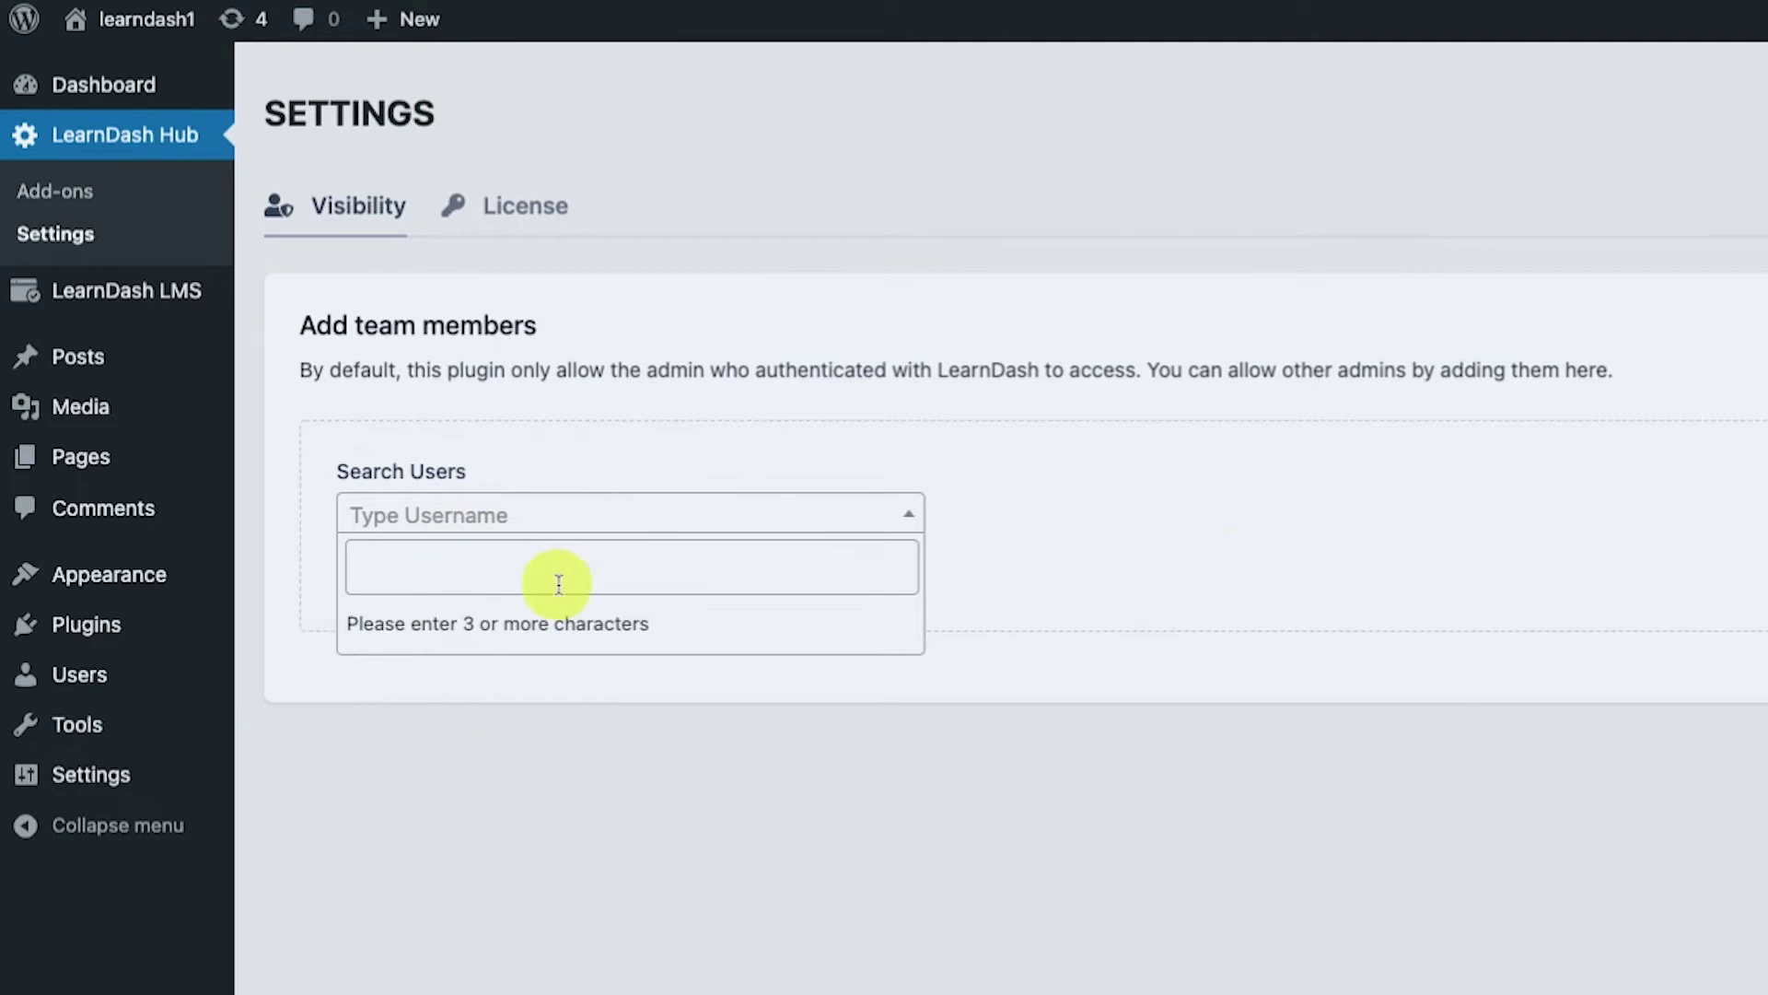
click(1518, 565)
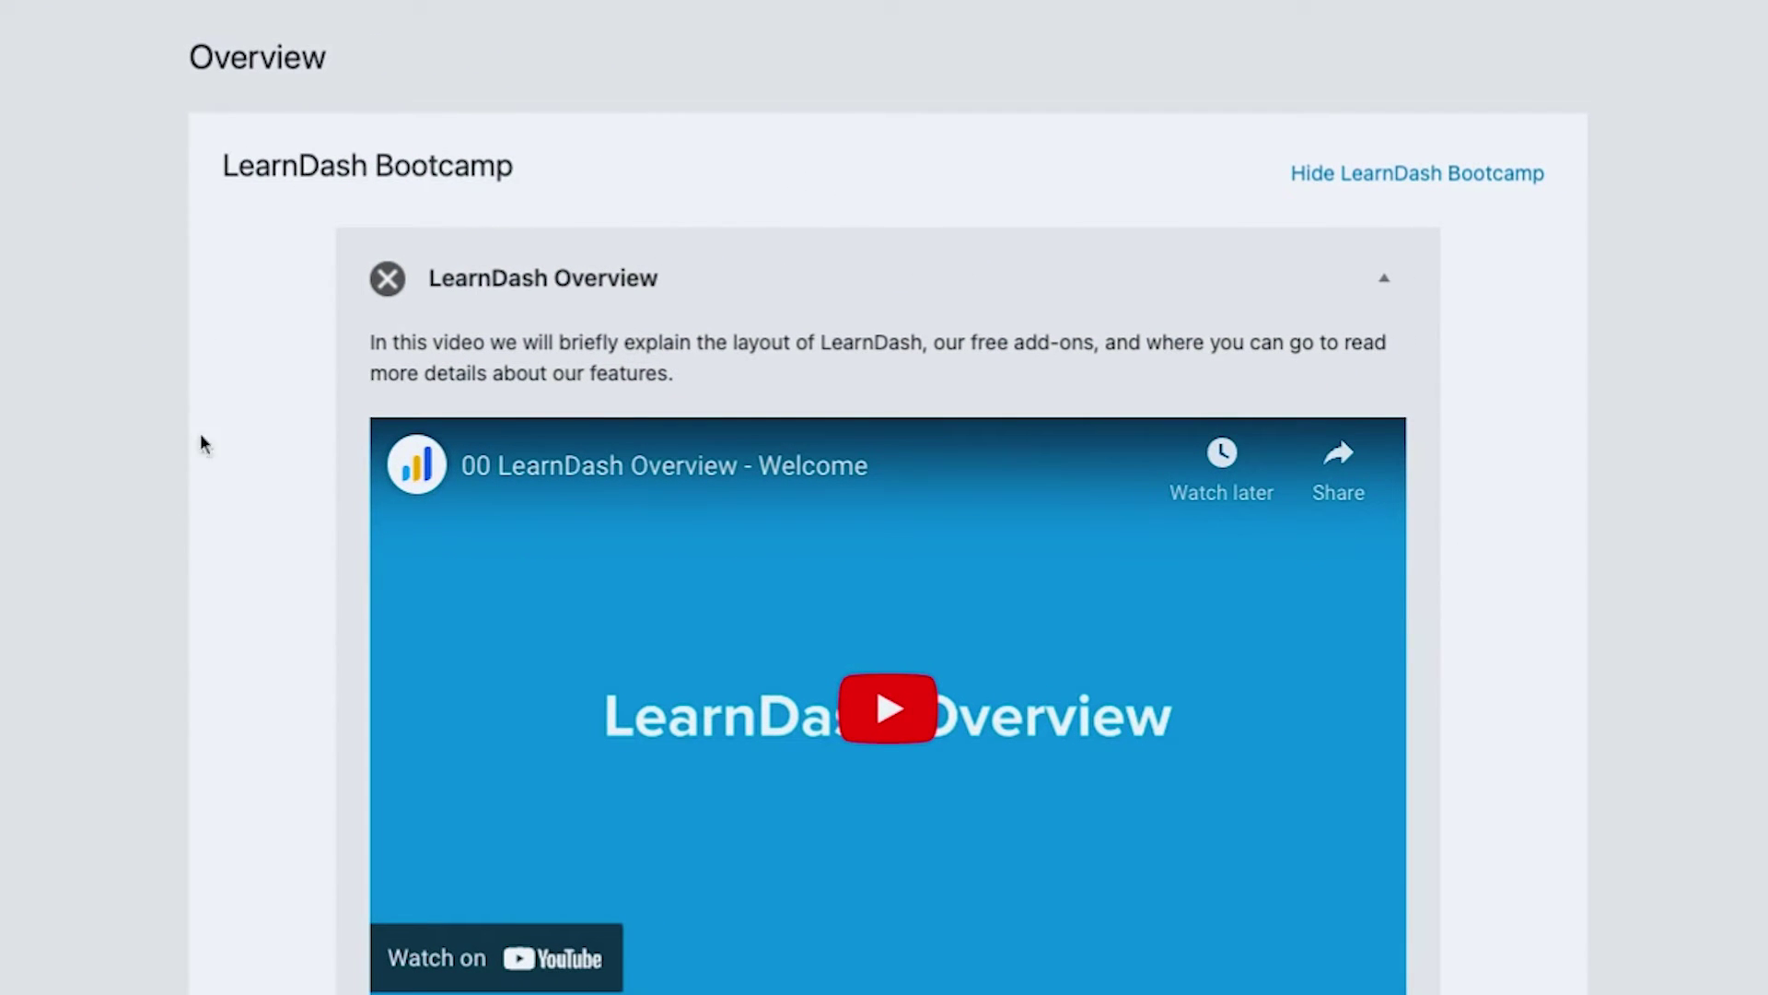
Expand the Course Builder, Lessons & Topics and Creating Quizzes bootcamp lessons to reveal their videos
scroll(423, 545, down, 1)
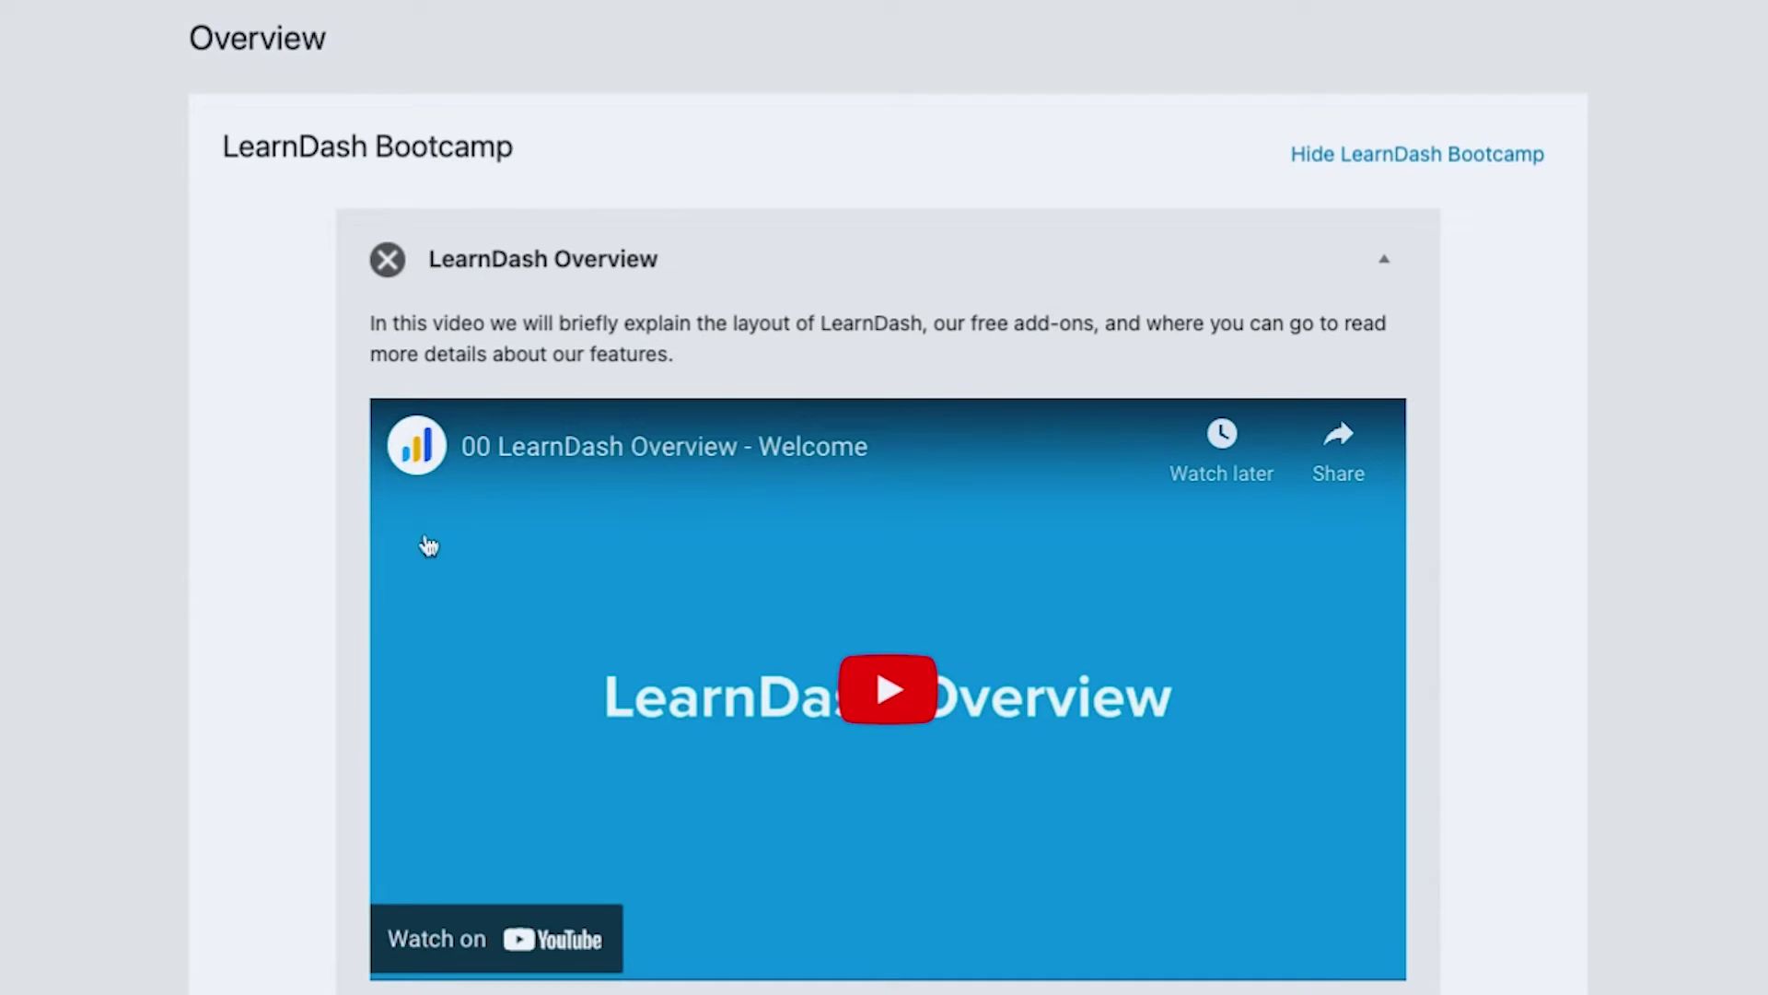
scroll(1306, 654, down, 7)
scroll(571, 529, up, 7)
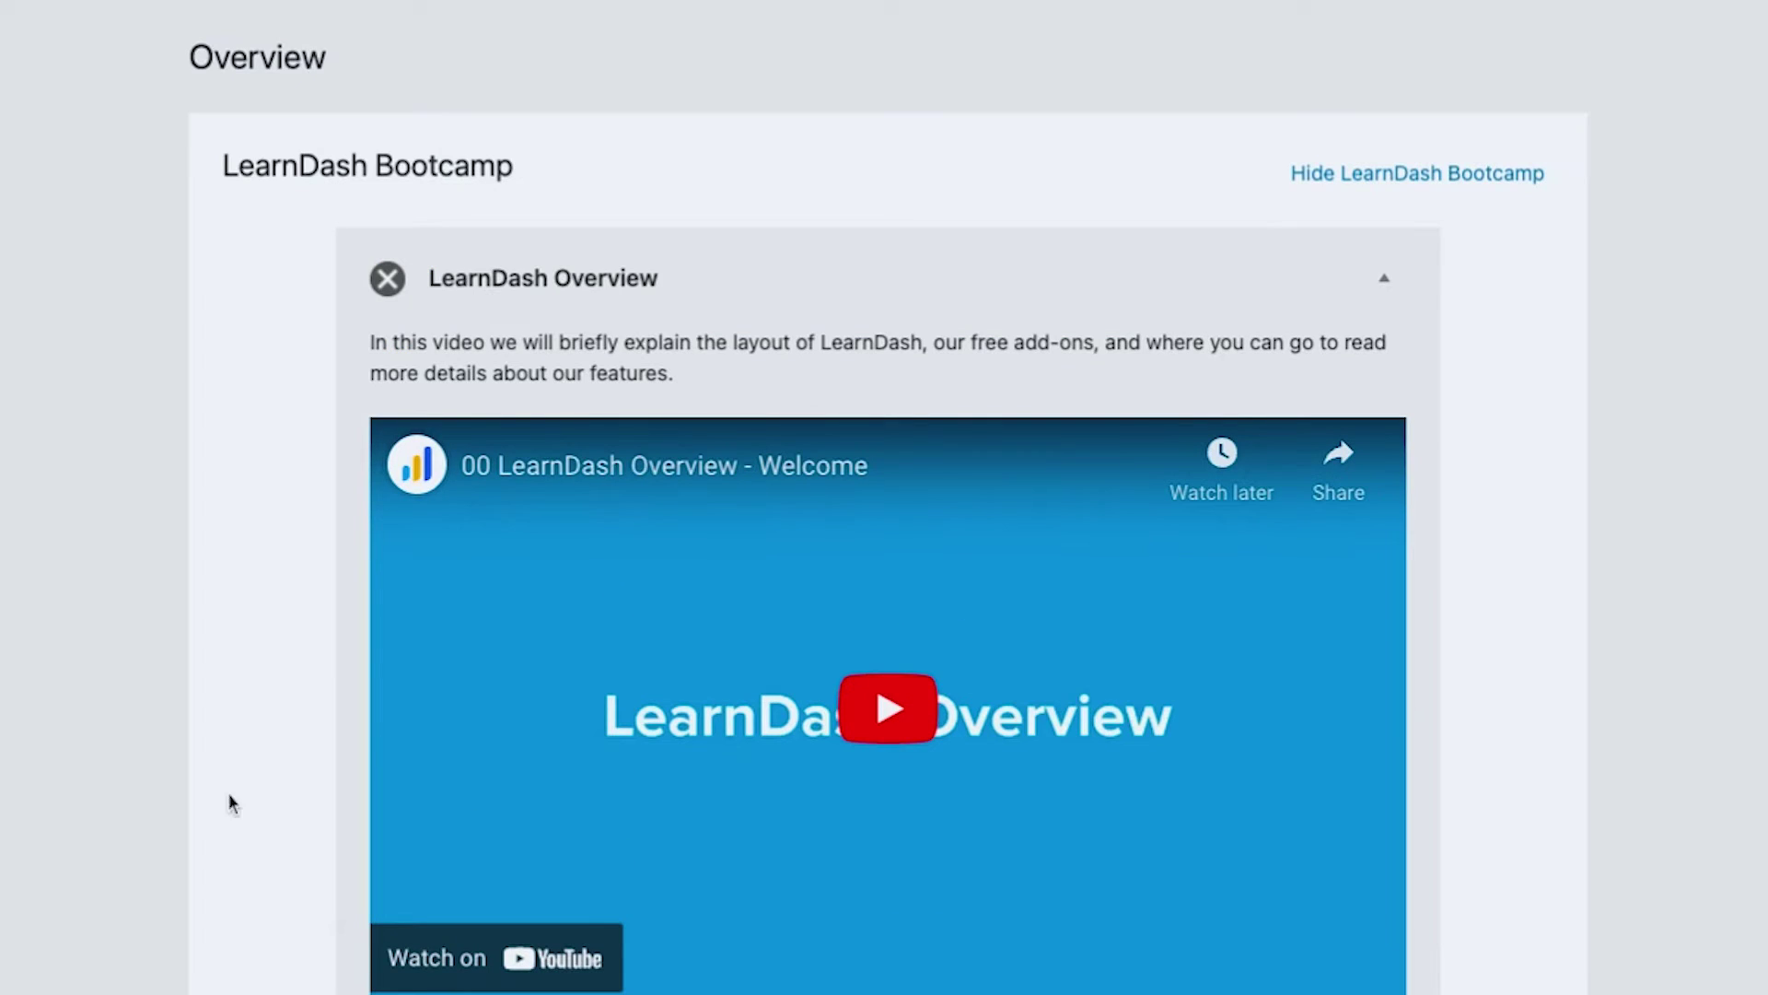
scroll(1031, 714, down, 2)
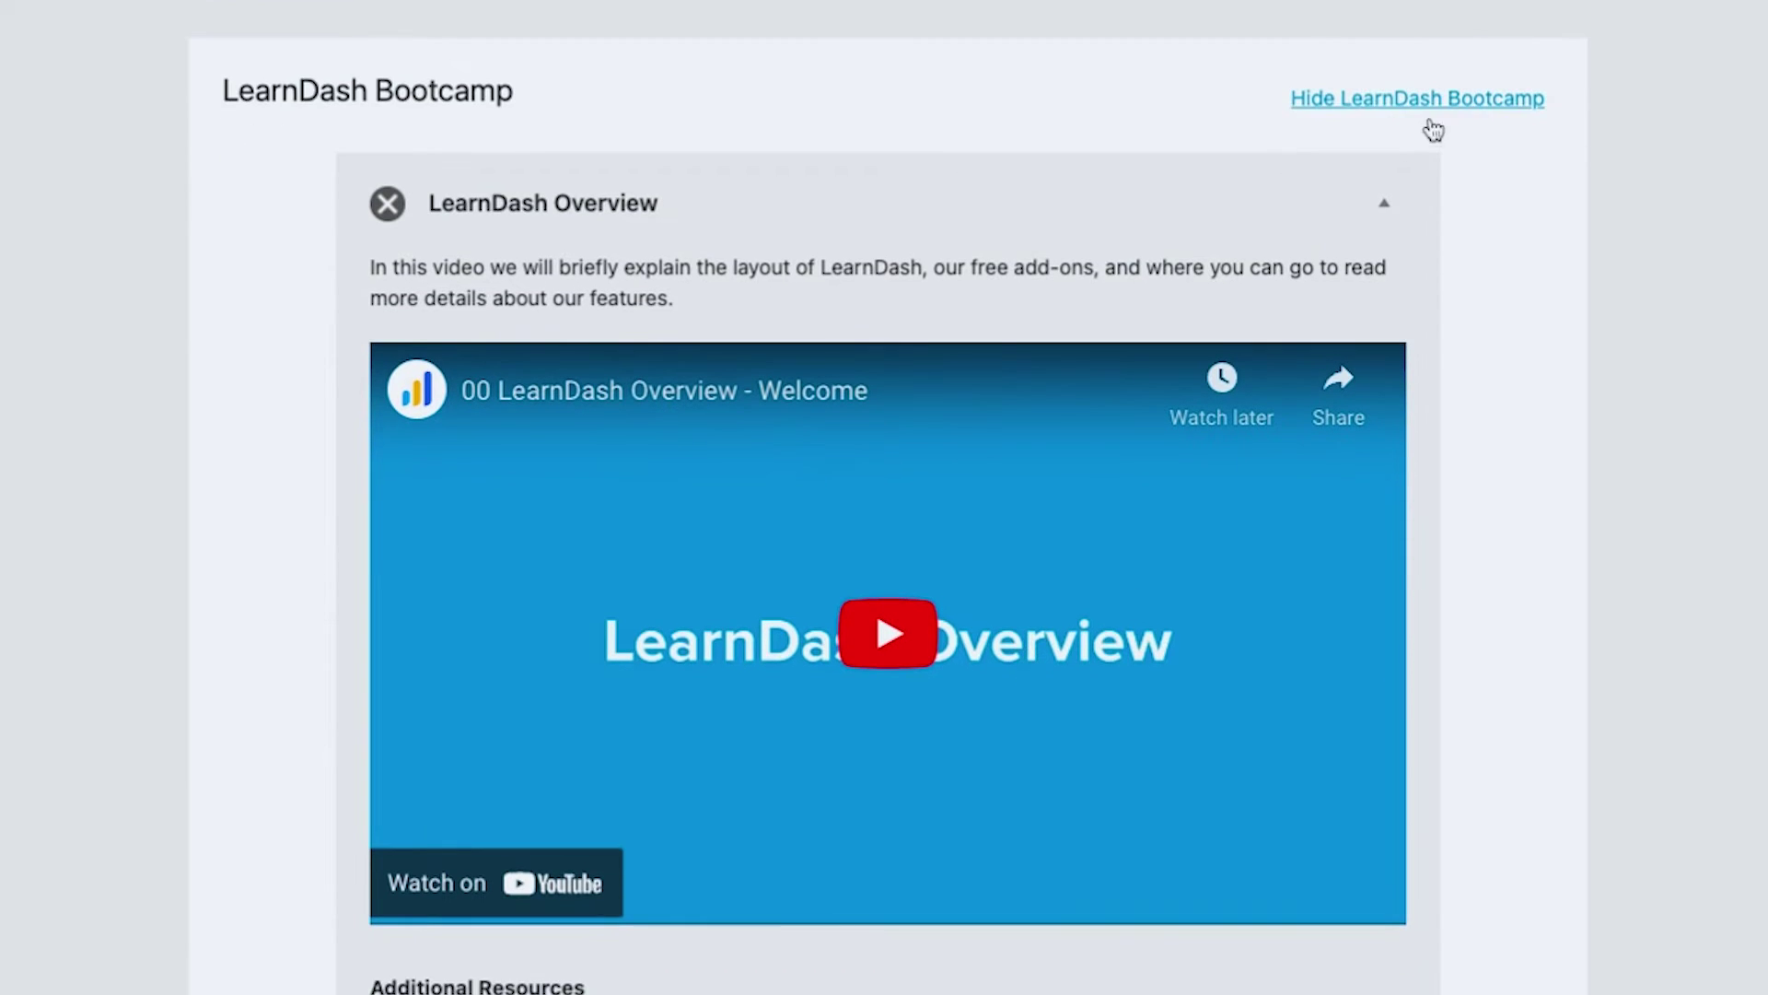
scroll(1492, 561, down, 3)
scroll(578, 958, down, 1)
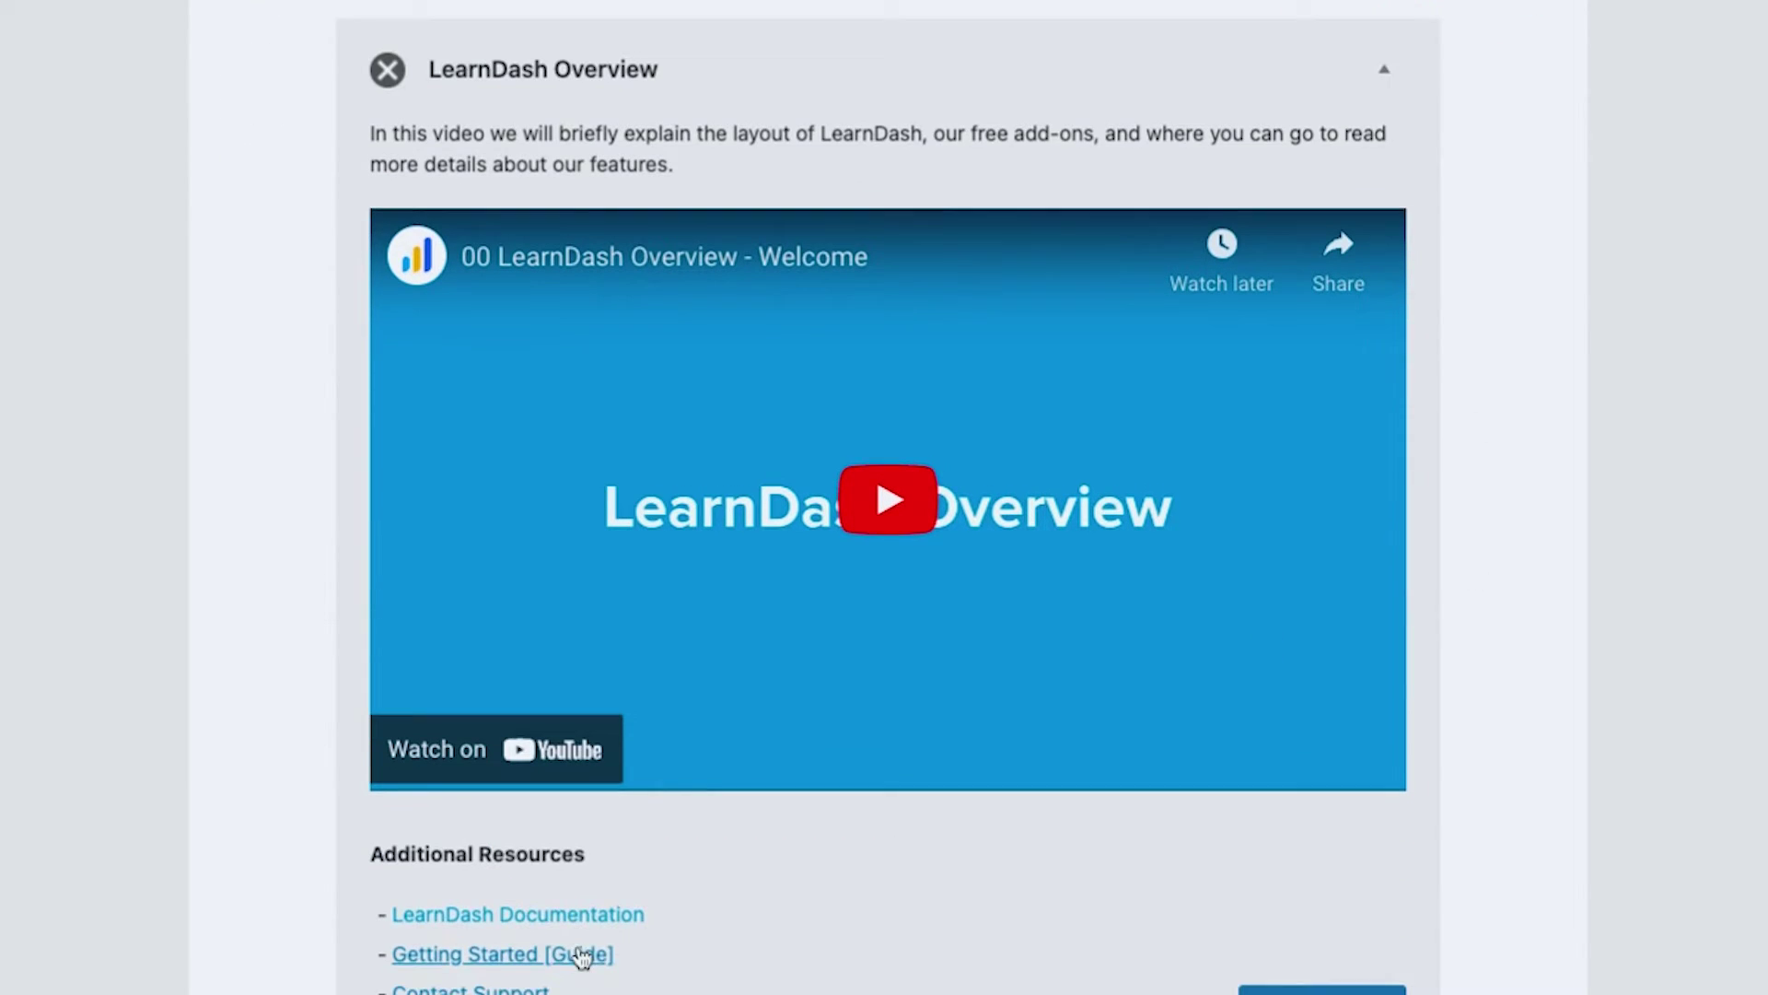
scroll(558, 949, down, 9)
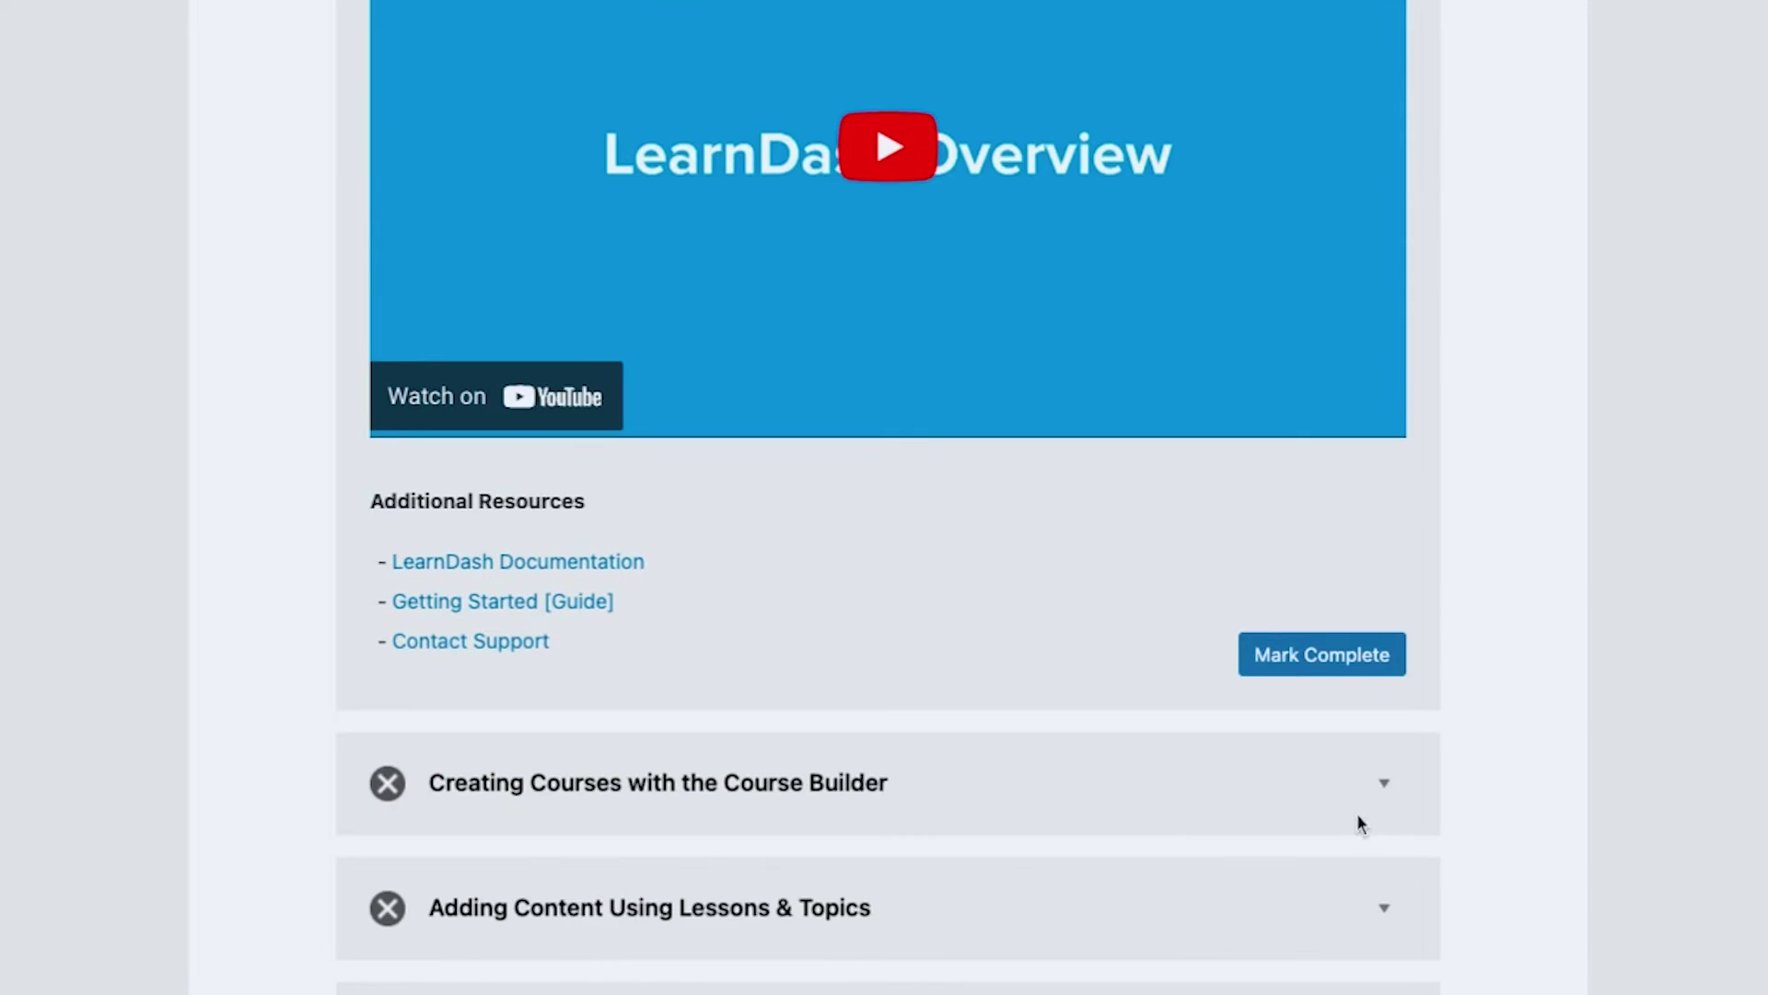
click(1361, 801)
scroll(1361, 811, down, 10)
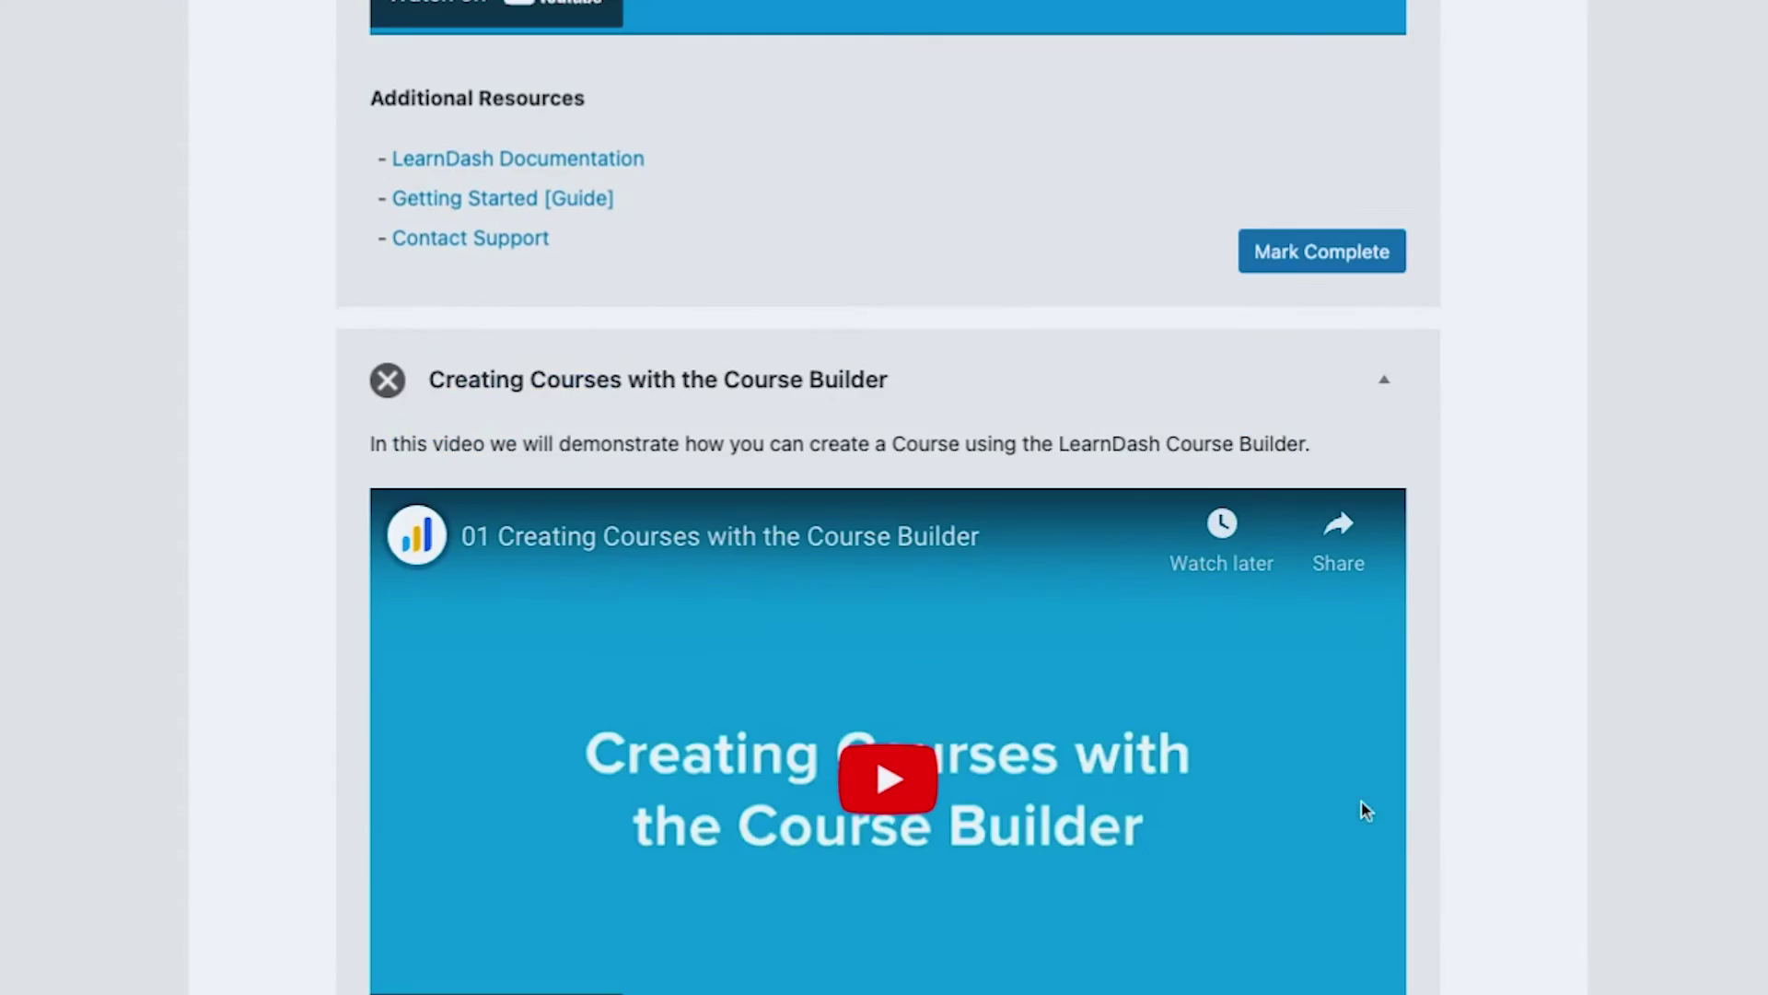
click(1375, 803)
scroll(1389, 785, down, 6)
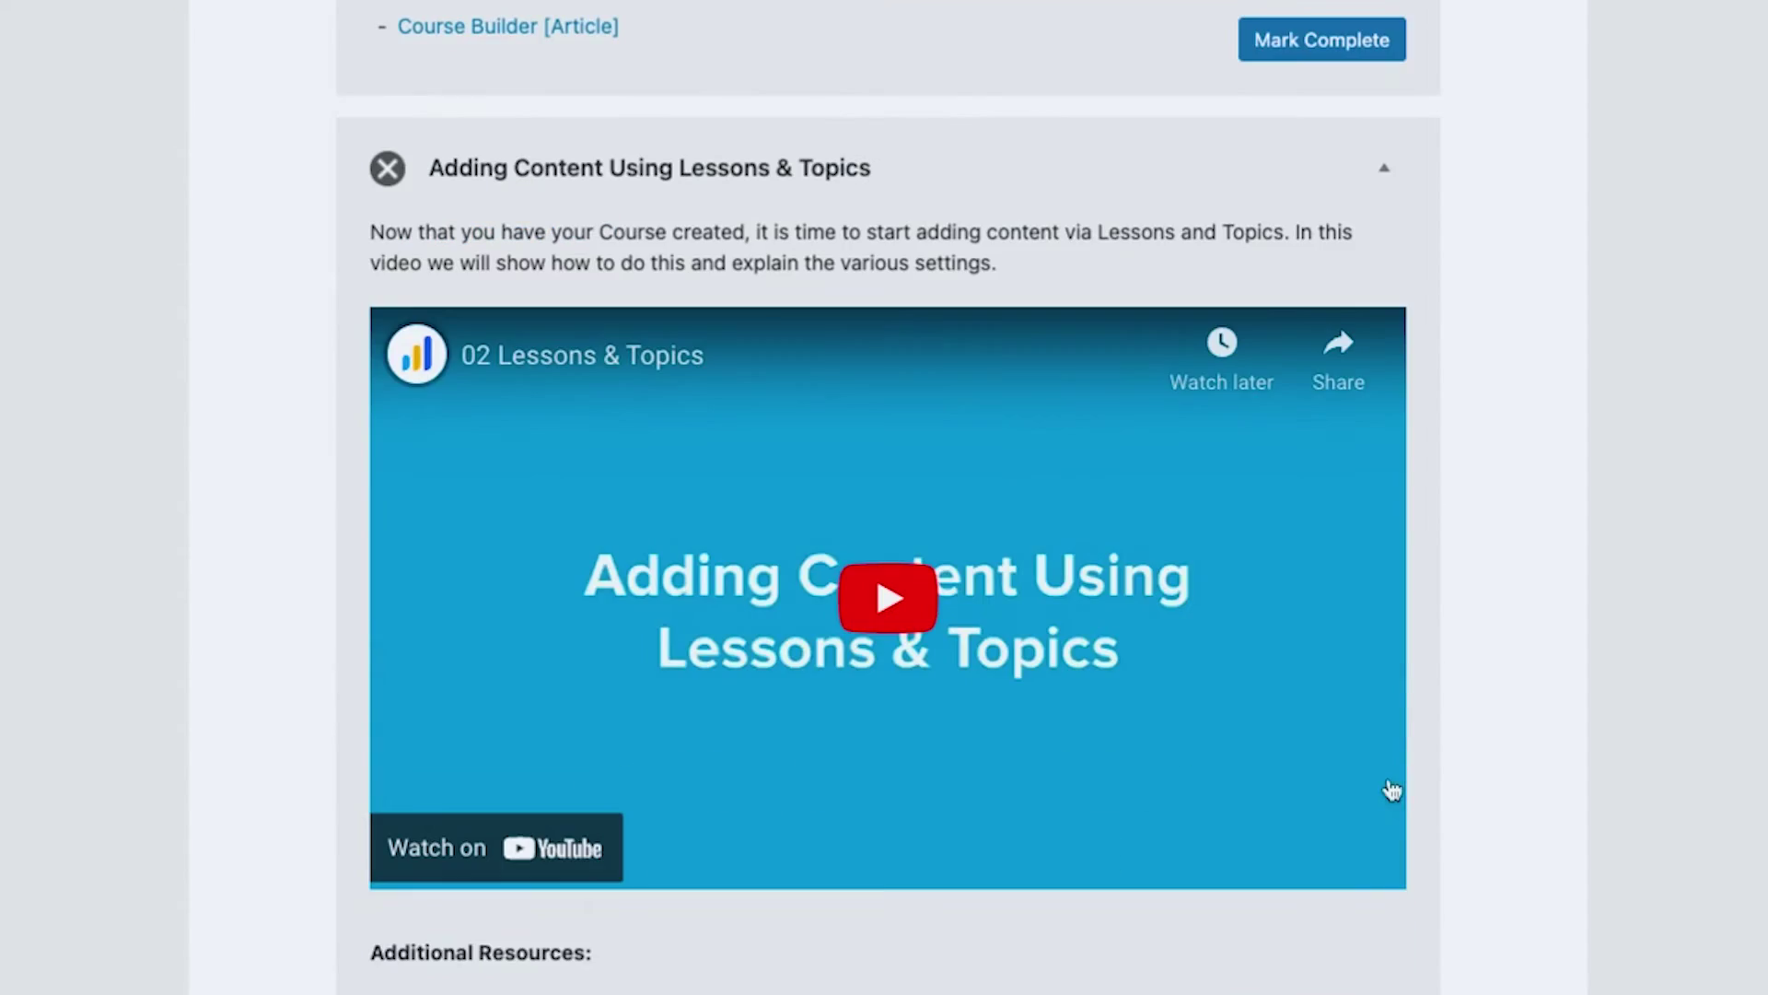
scroll(1387, 875, down, 5)
click(1384, 767)
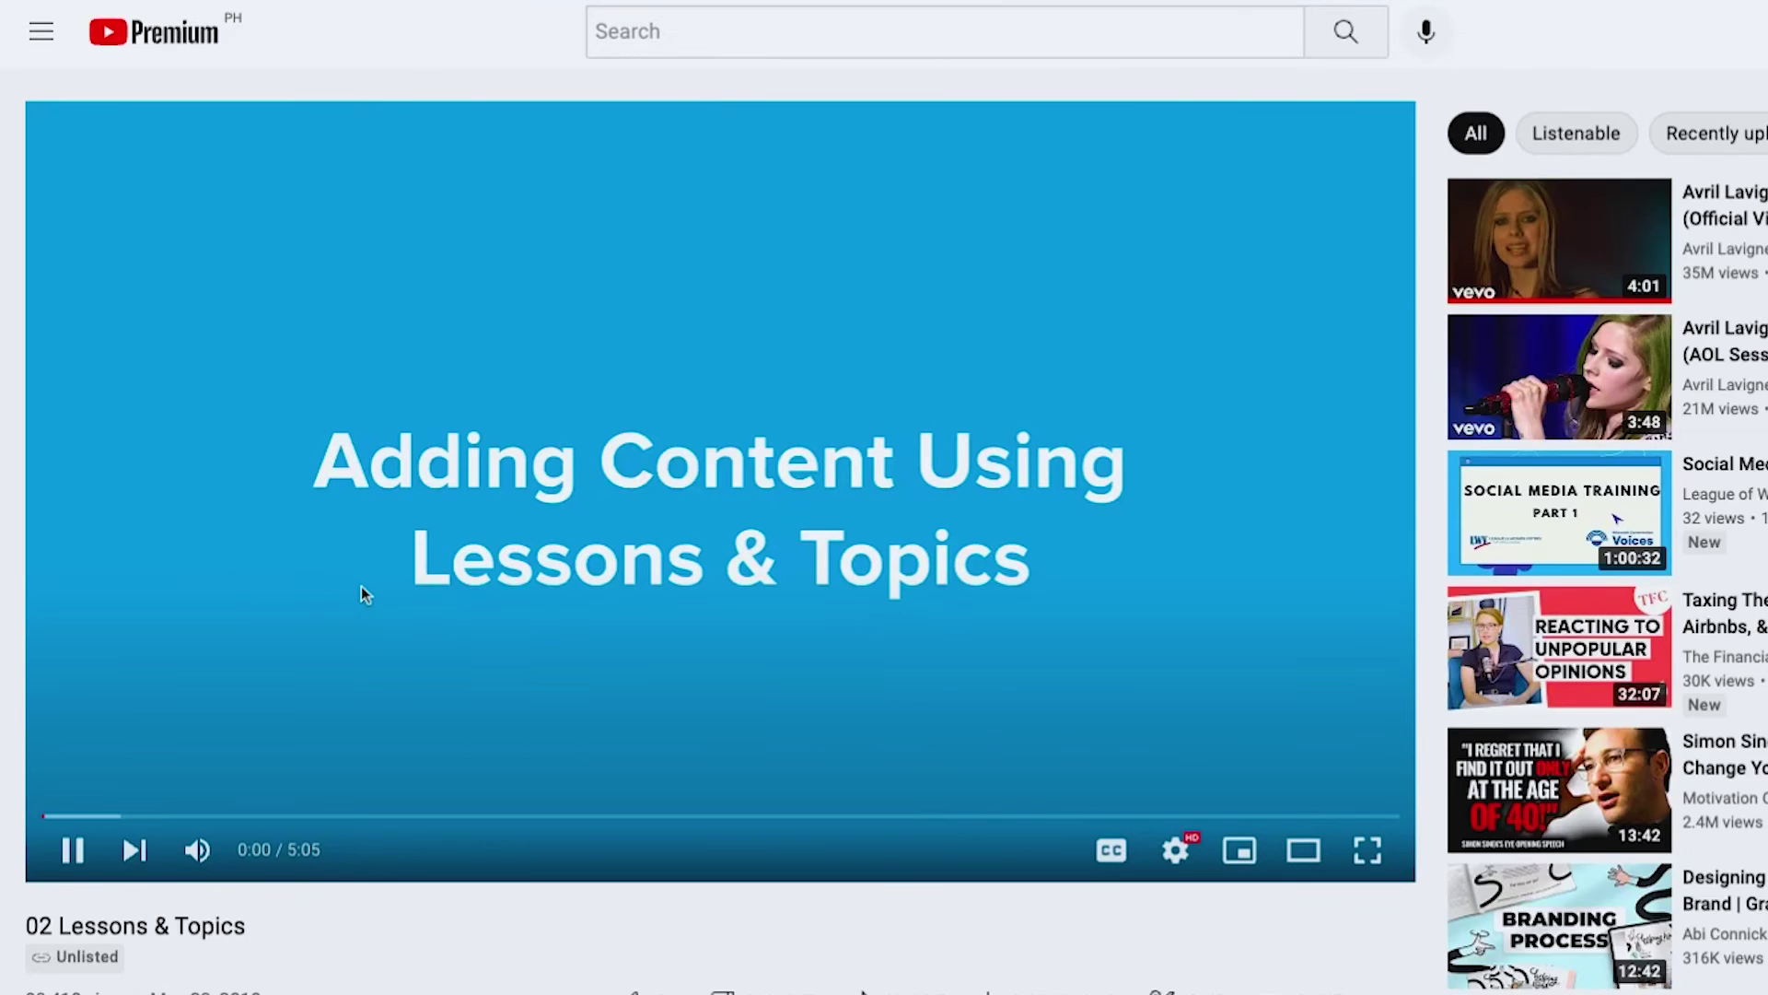
Pause the Lessons & Topics video and browse the LearnDash channel's VIDEOS grid
click(361, 586)
drag(268, 875, 241, 875)
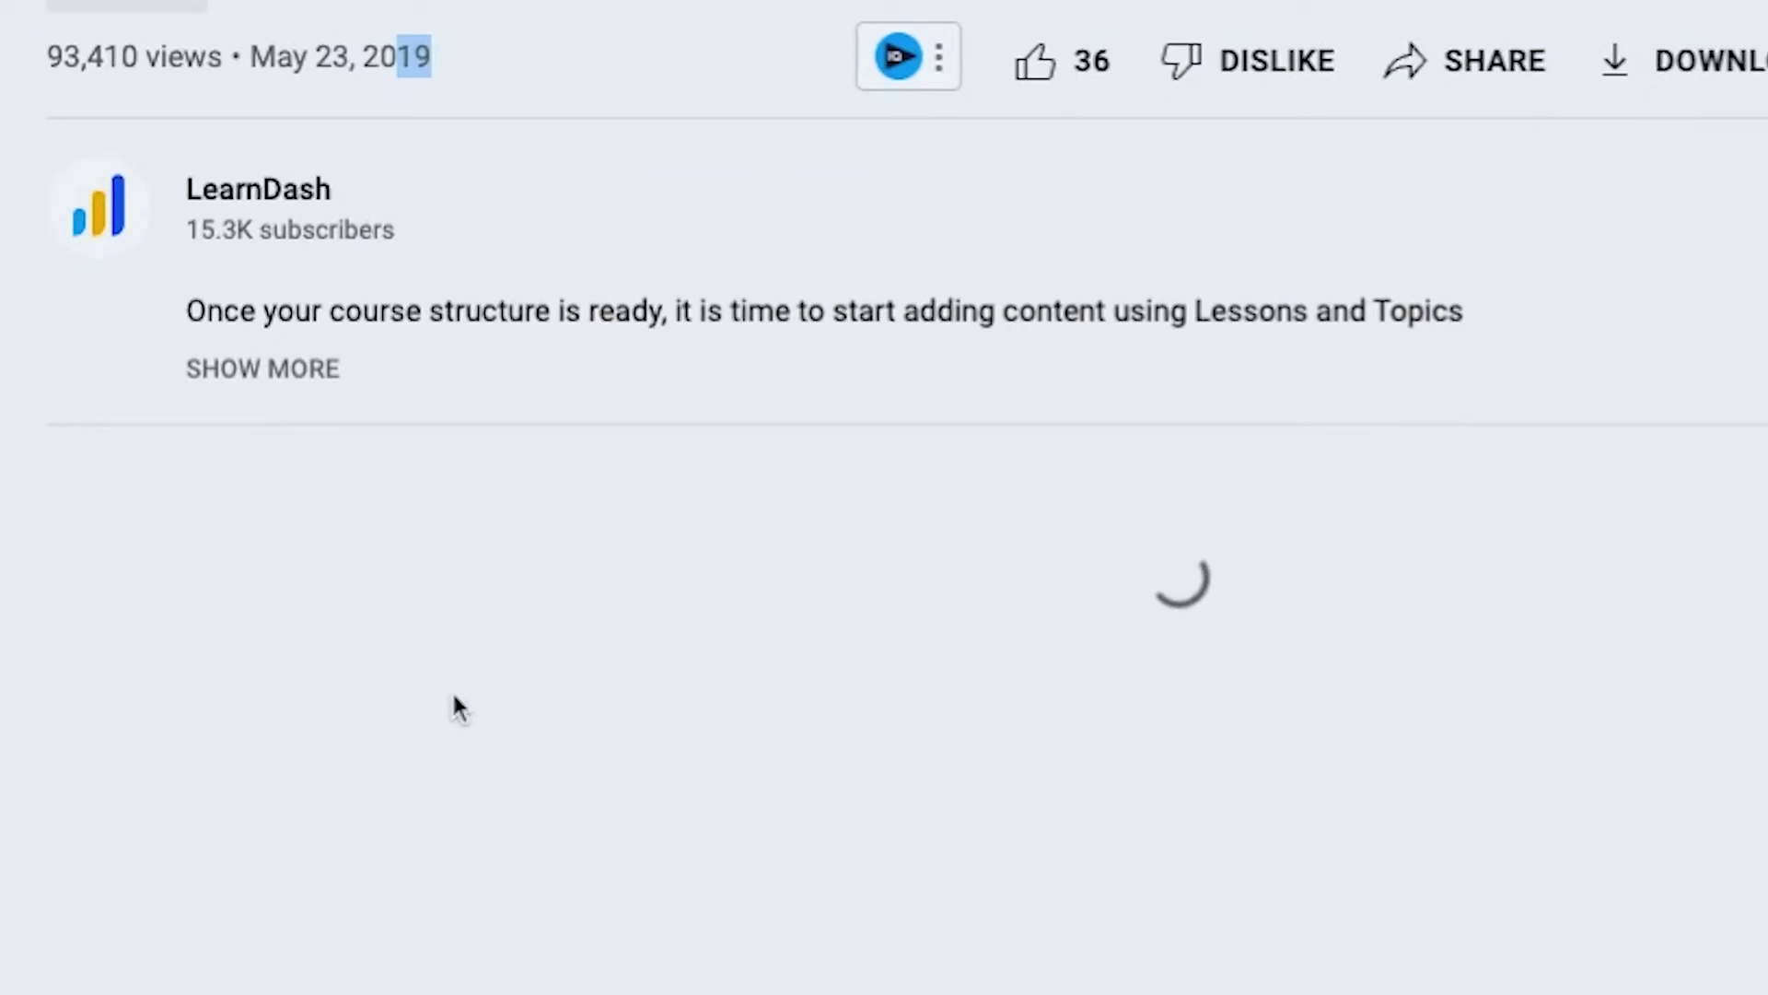
click(268, 831)
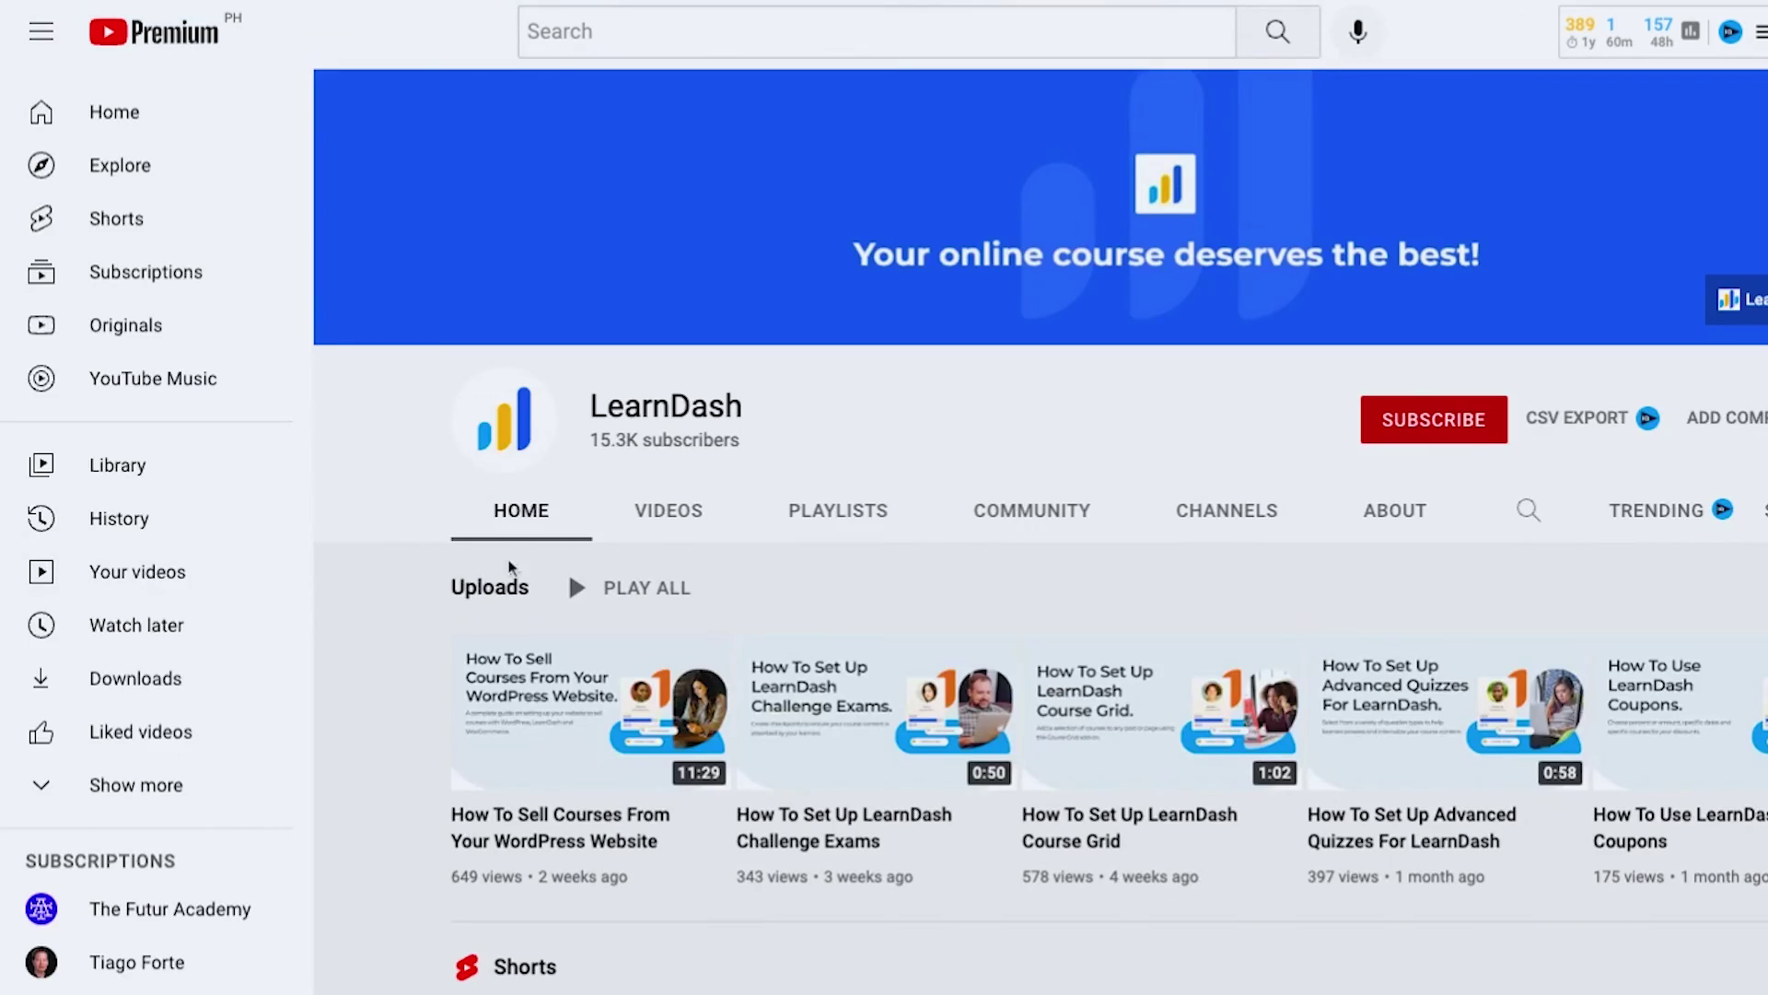
click(665, 512)
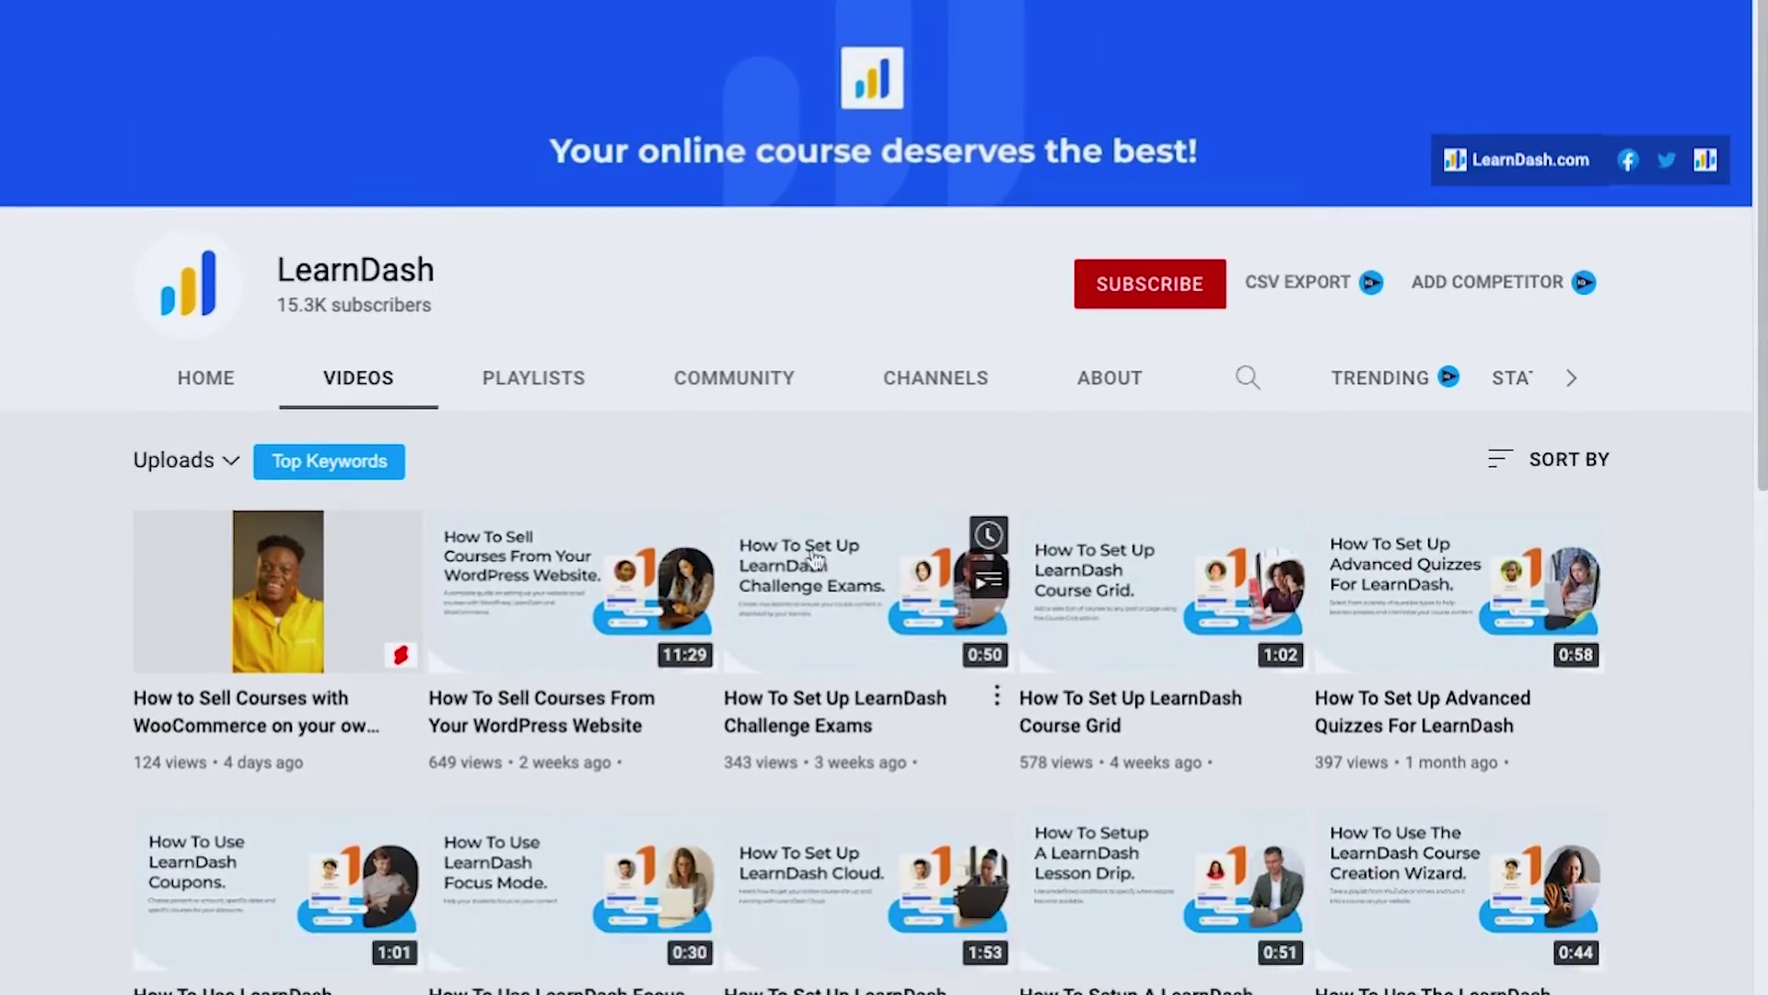
scroll(815, 557, down, 15)
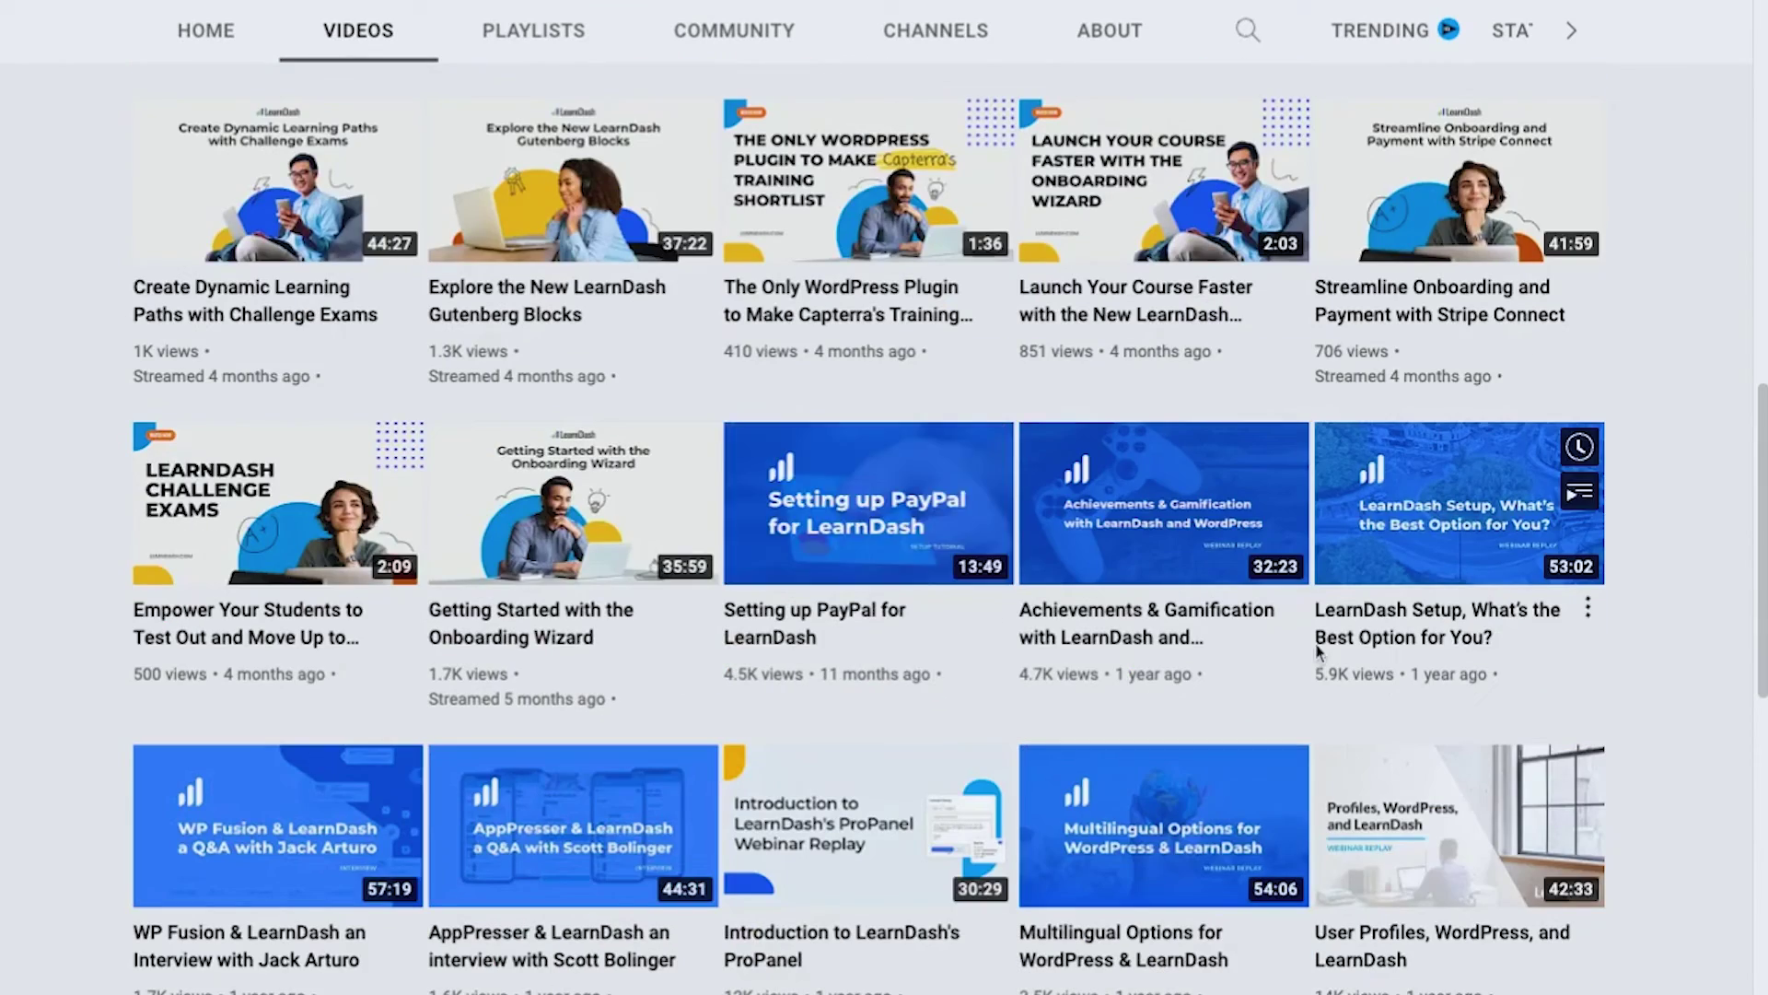
scroll(1252, 612, up, 5)
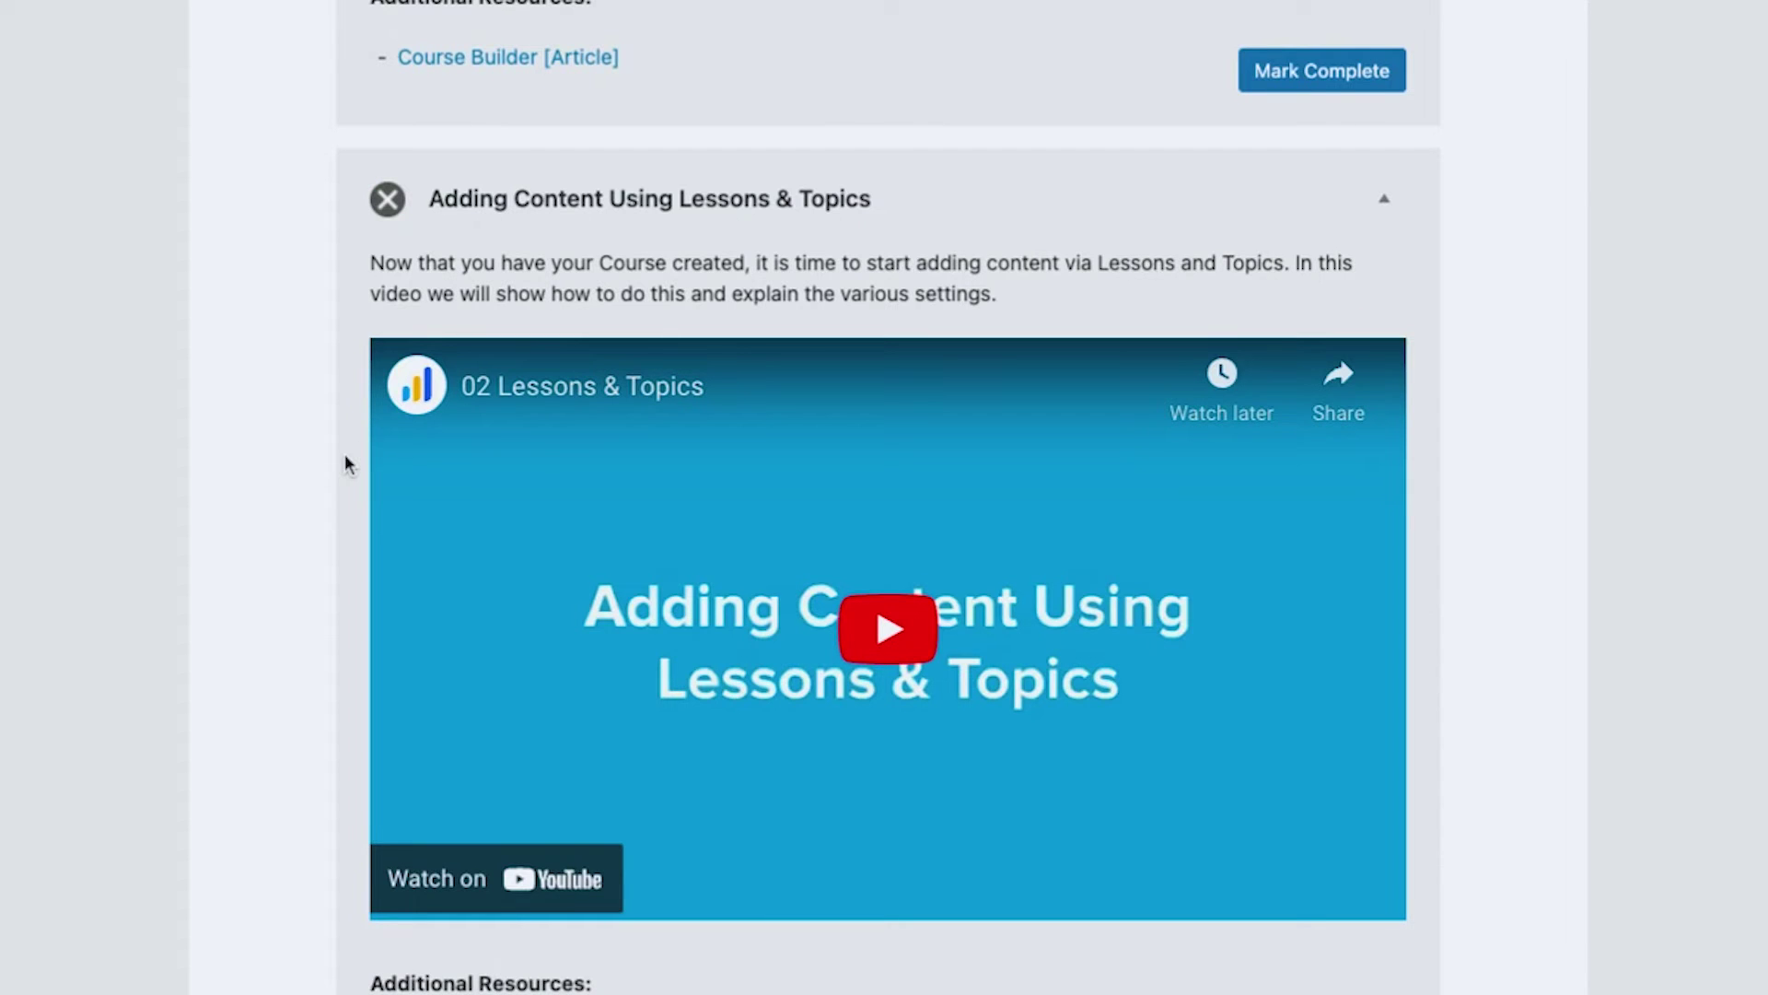
scroll(330, 451, down, 9)
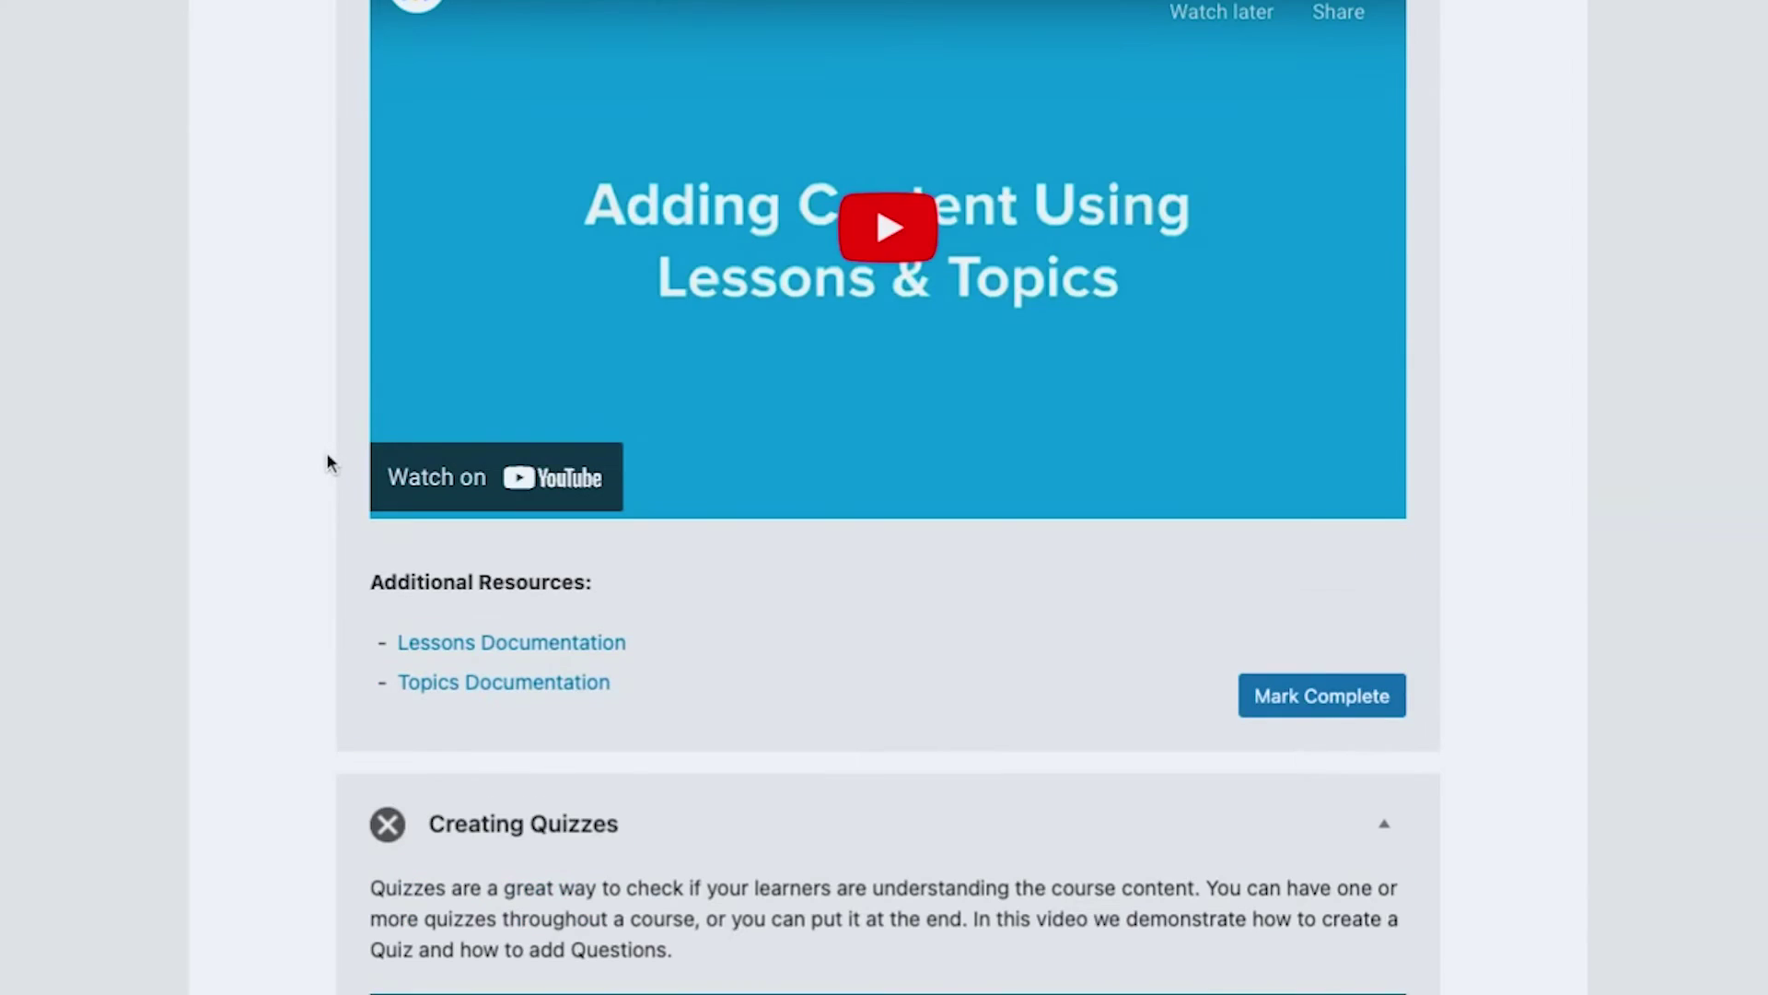
scroll(327, 458, down, 20)
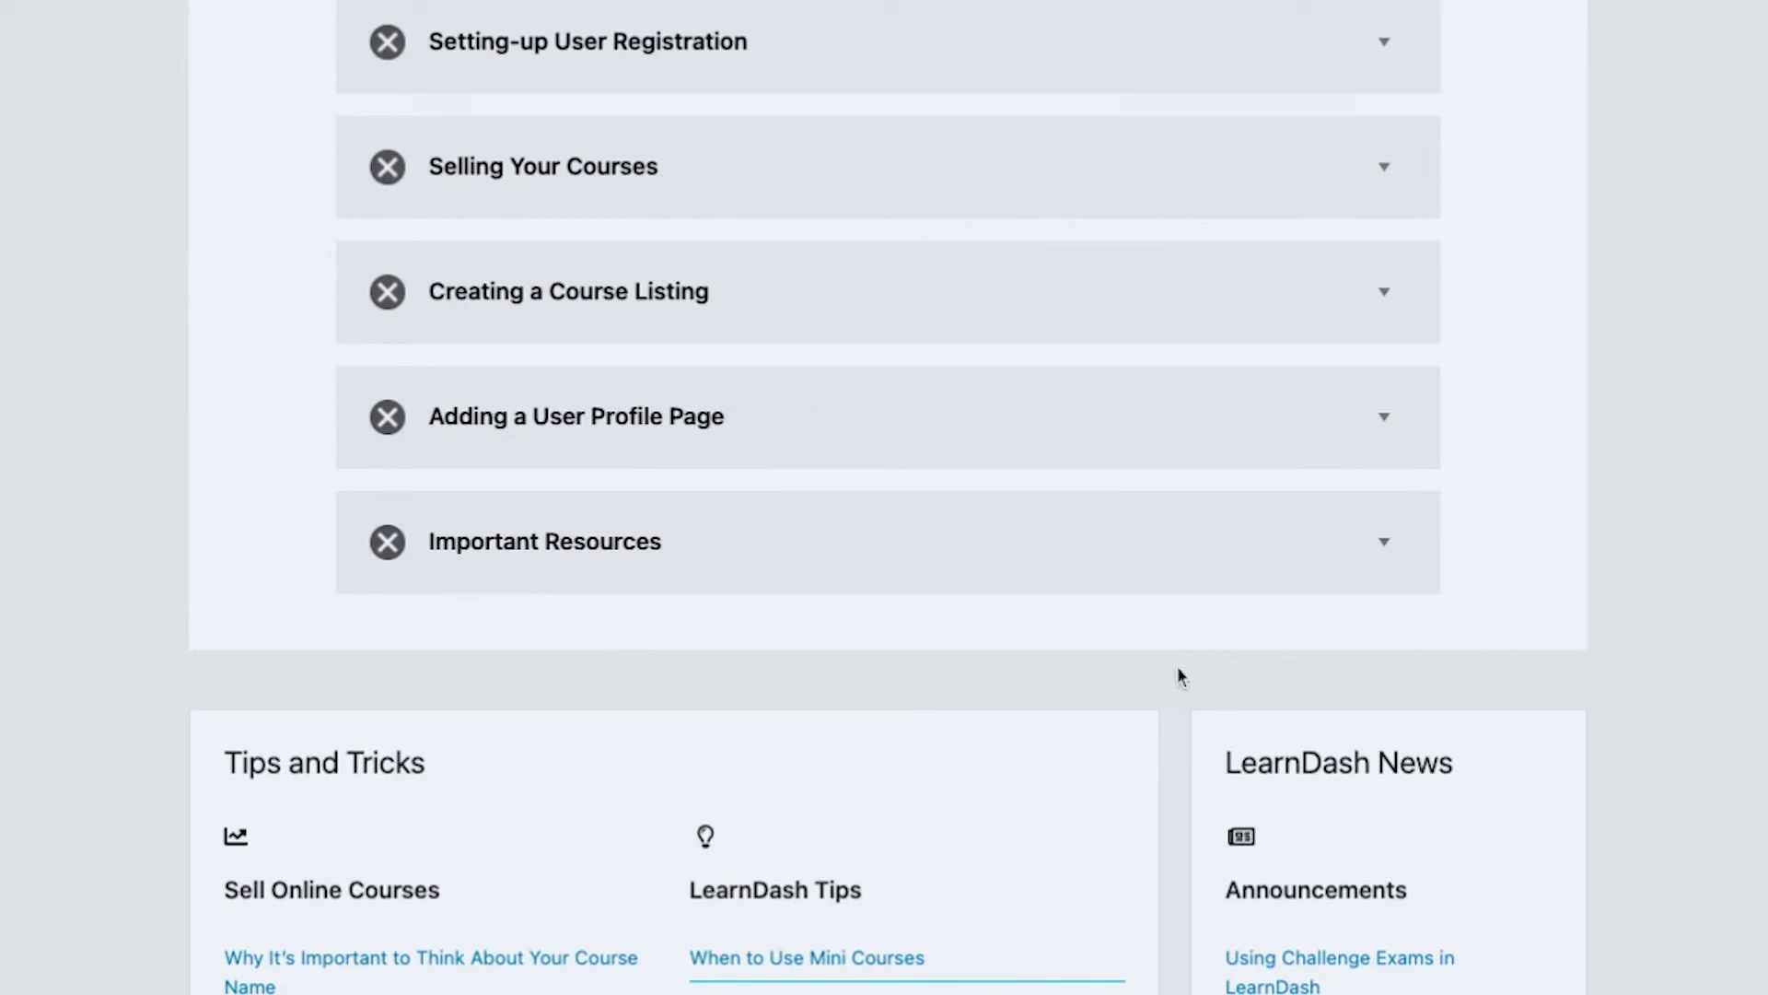
scroll(1176, 671, up, 20)
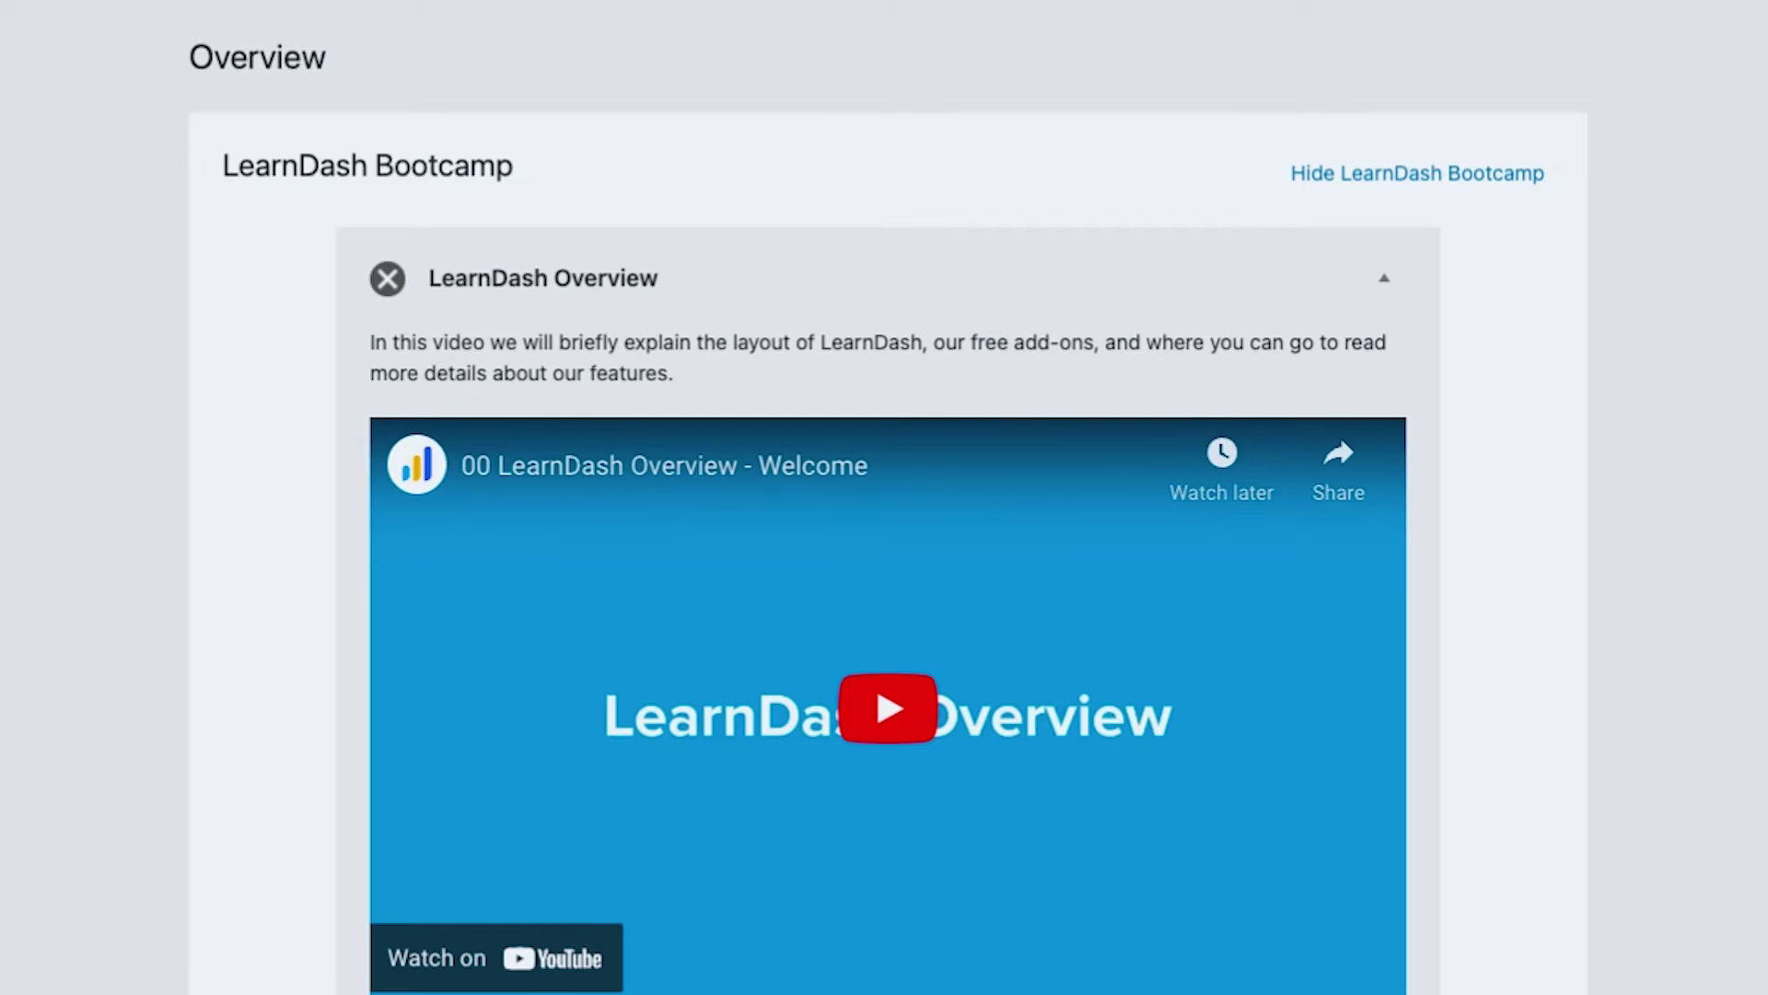
scroll(1156, 576, down, 20)
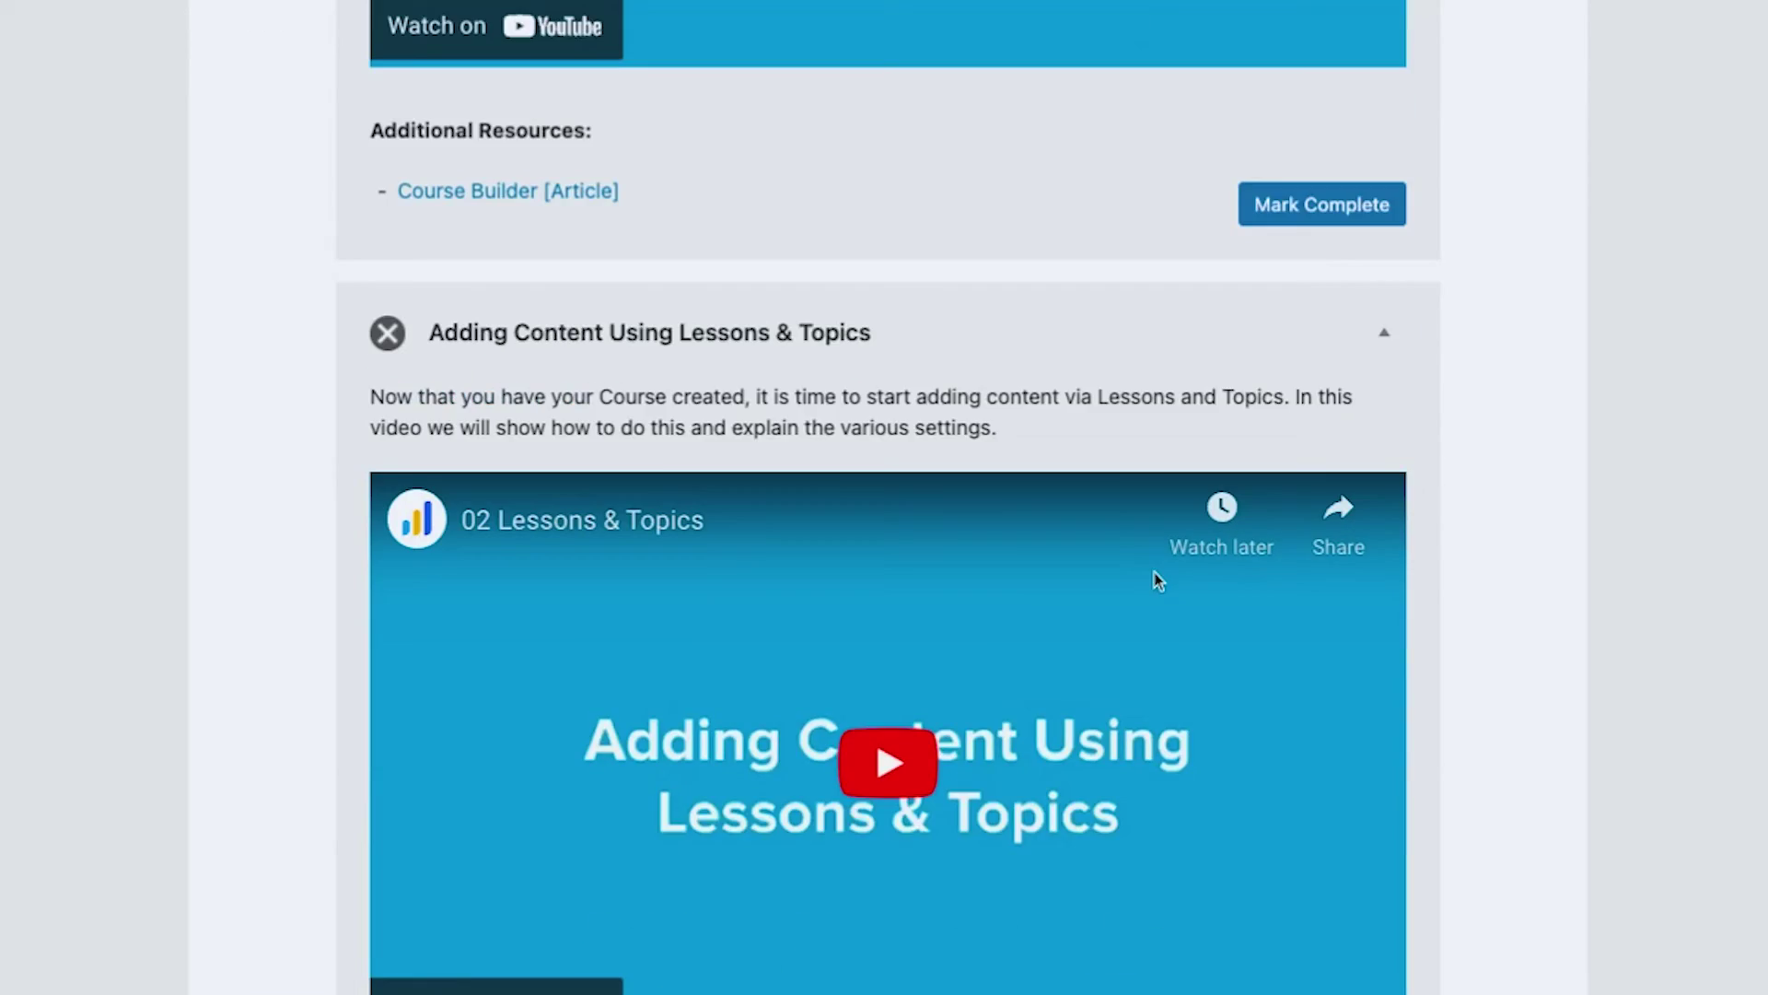
scroll(1151, 587, down, 20)
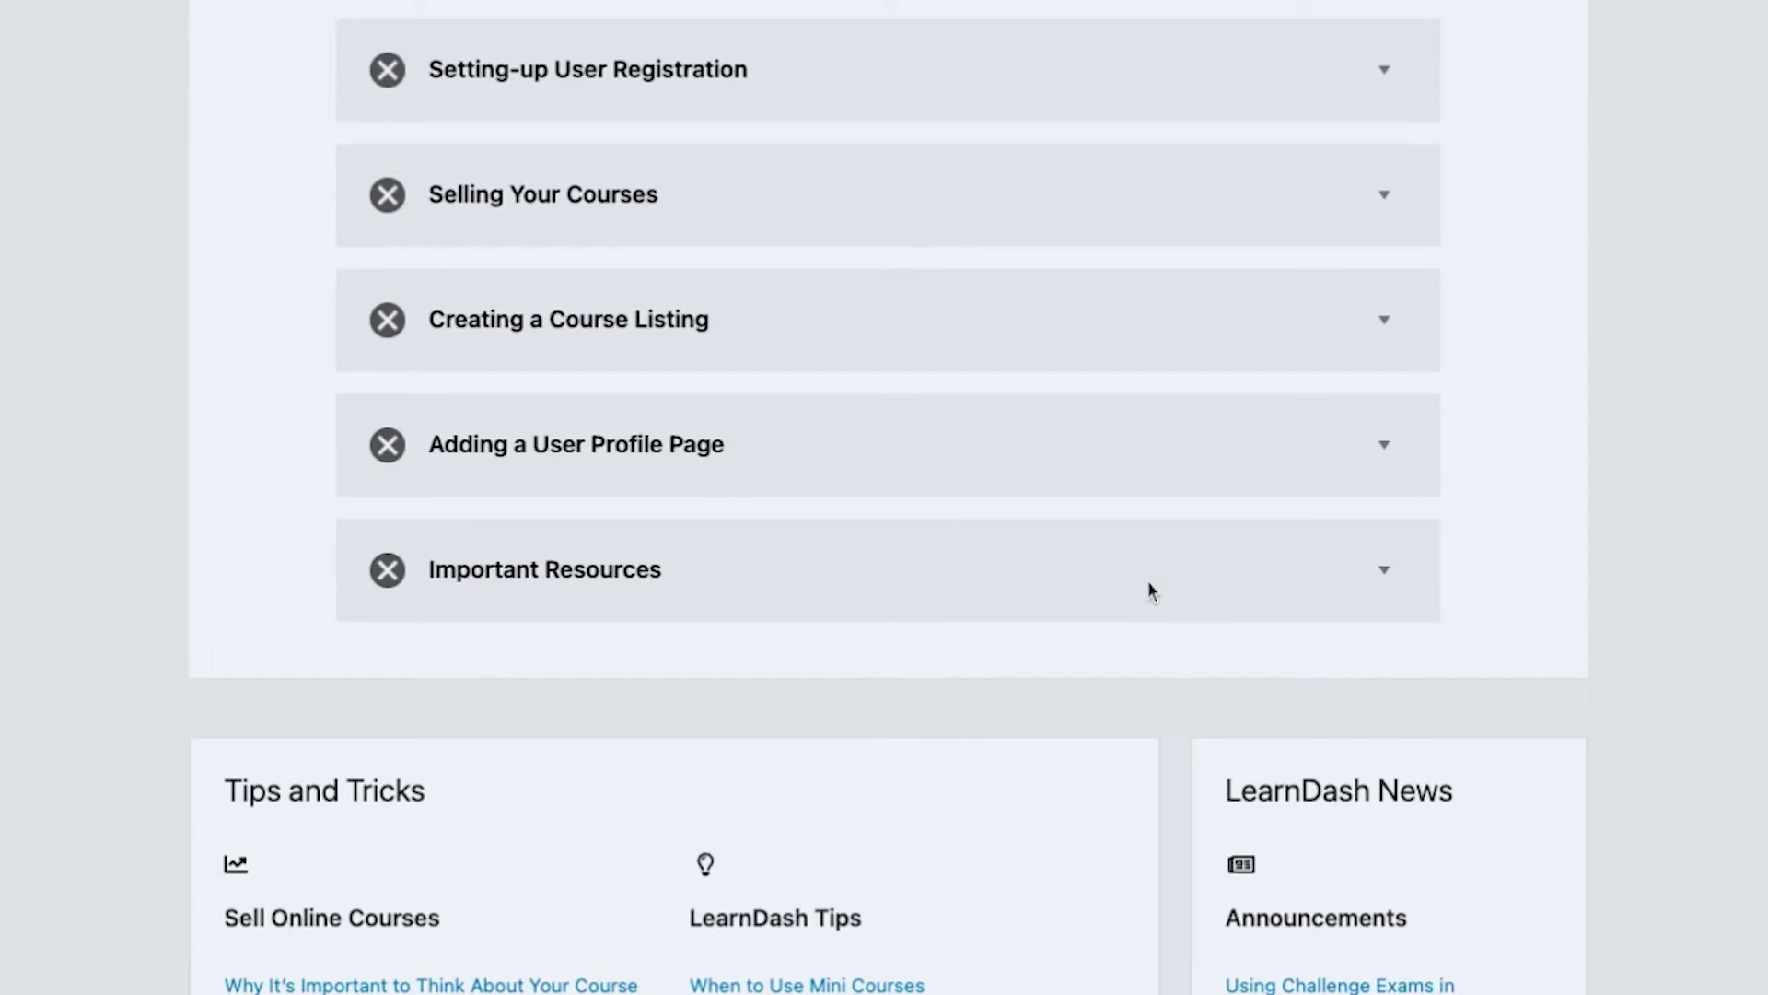
scroll(1151, 588, down, 10)
scroll(1148, 583, up, 5)
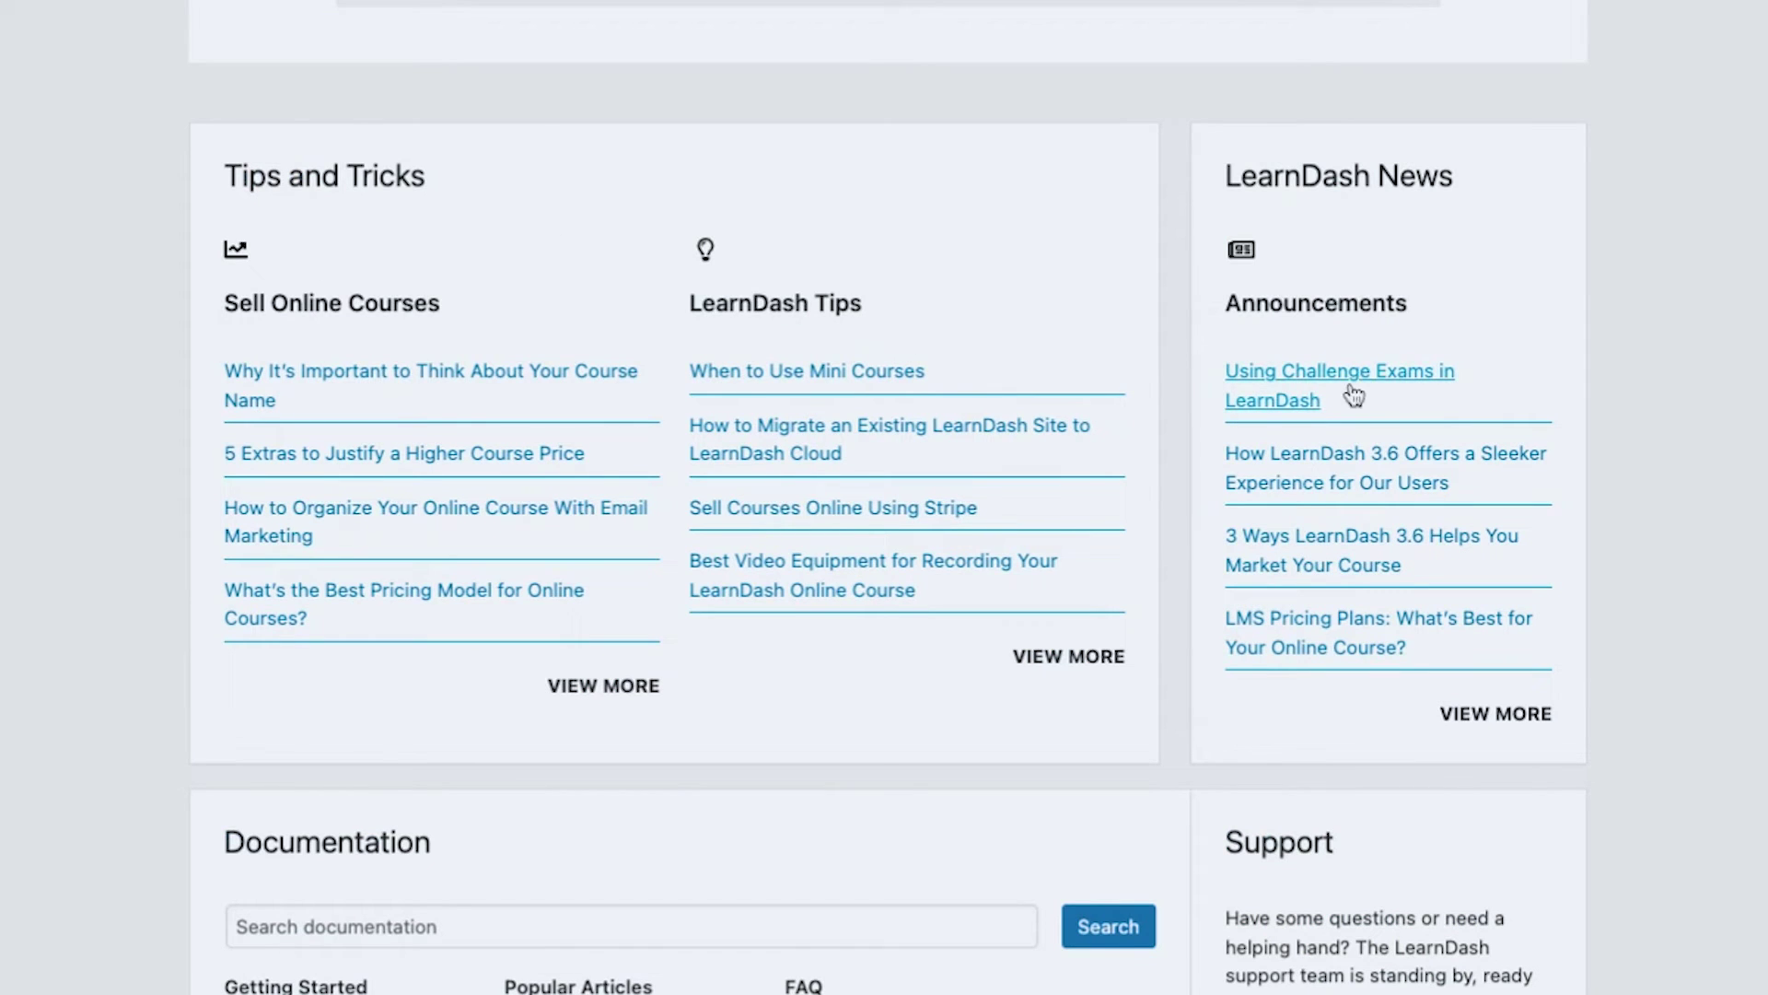
scroll(1336, 475, down, 1)
scroll(1336, 474, down, 5)
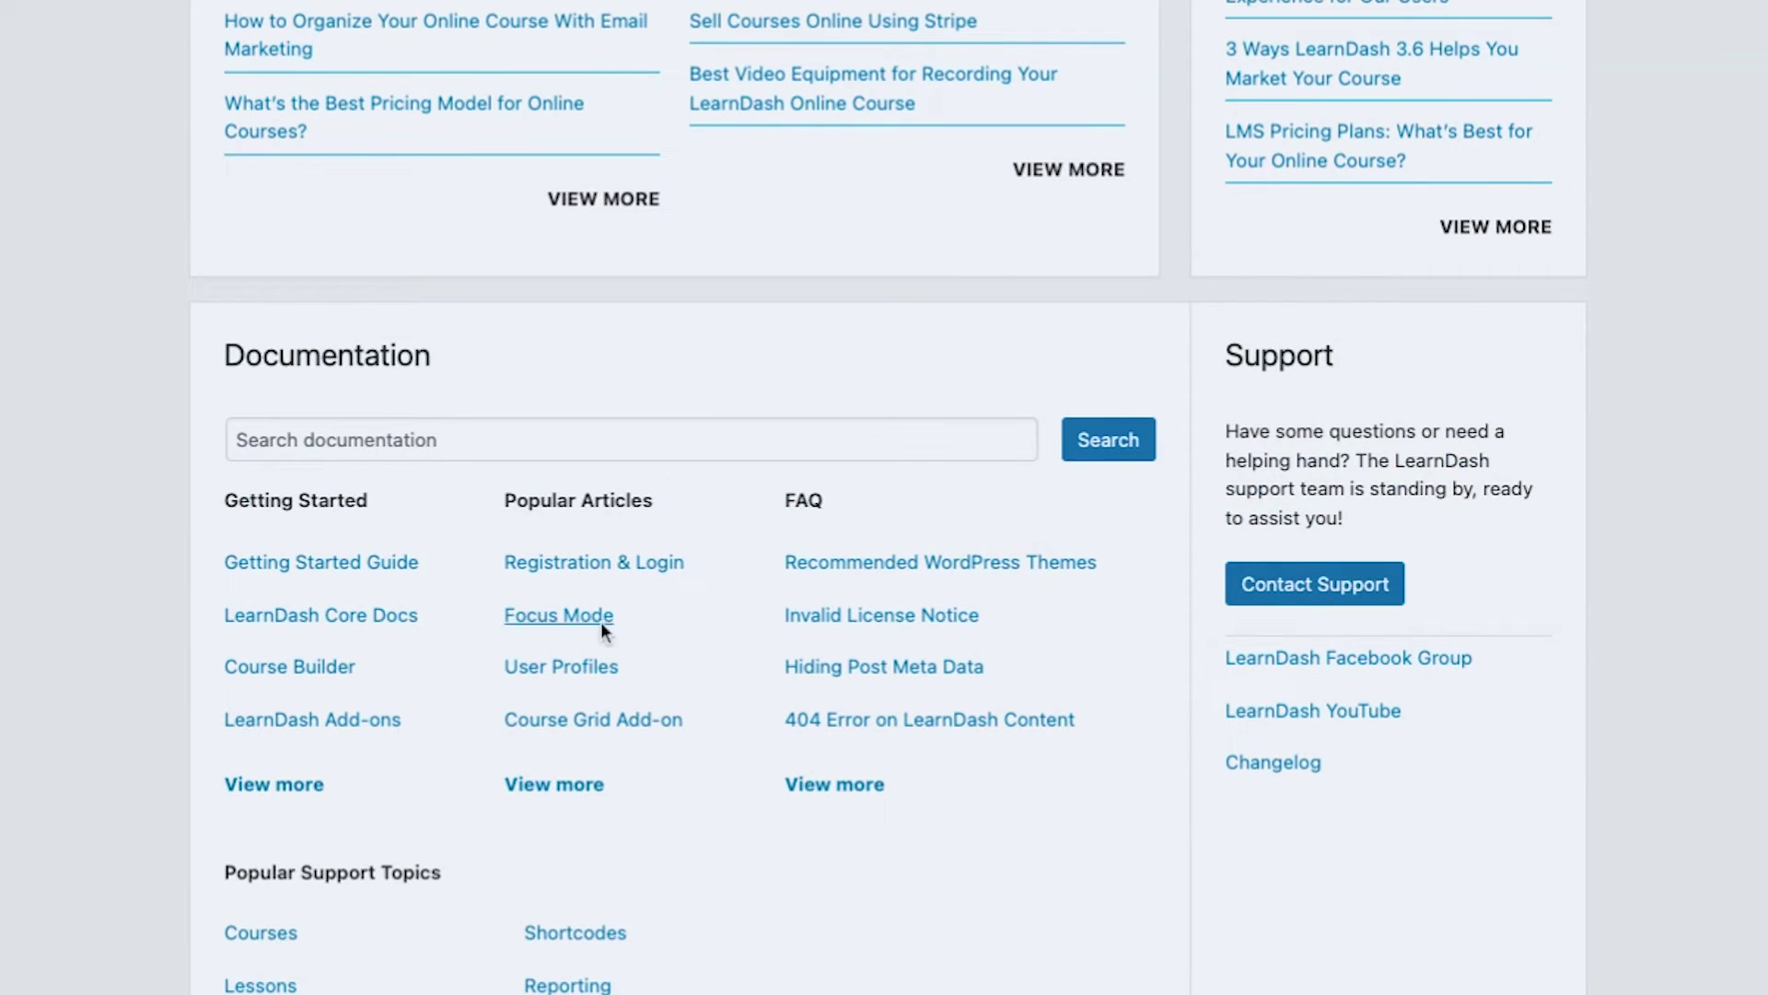
scroll(1486, 594, up, 3)
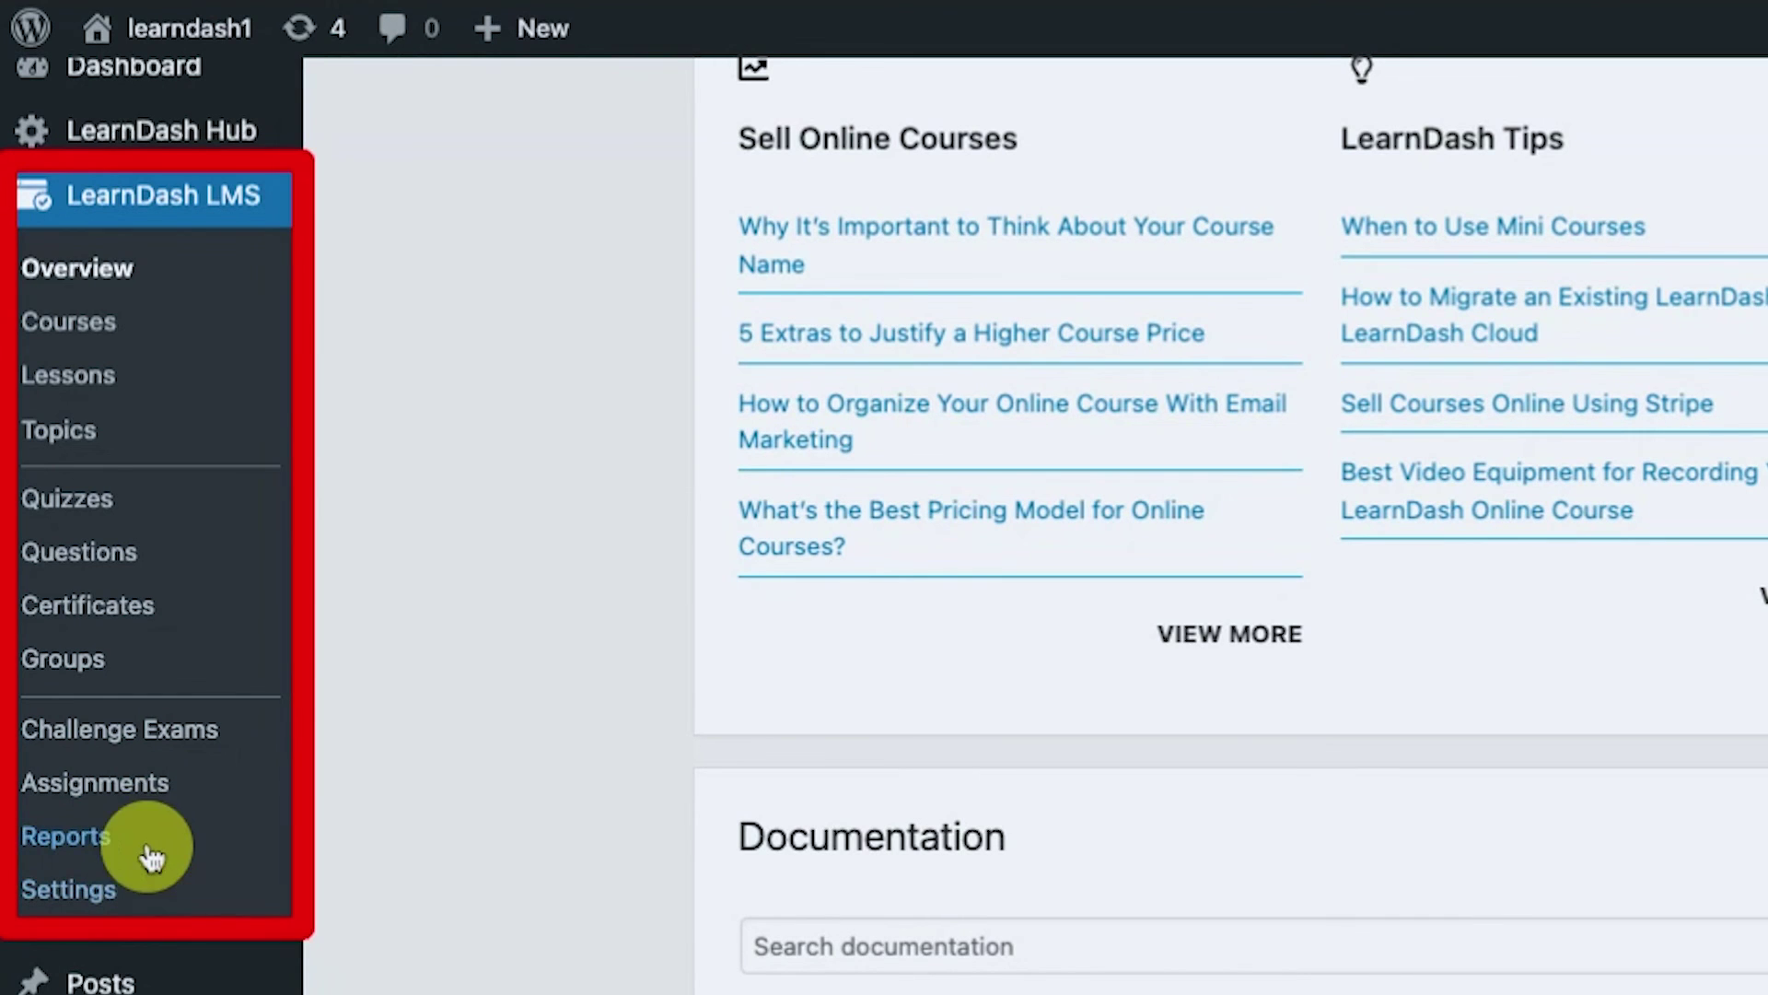
Check LearnDash Reports and the empty Transactions list, then go to LearnDash Settings General tab
click(145, 838)
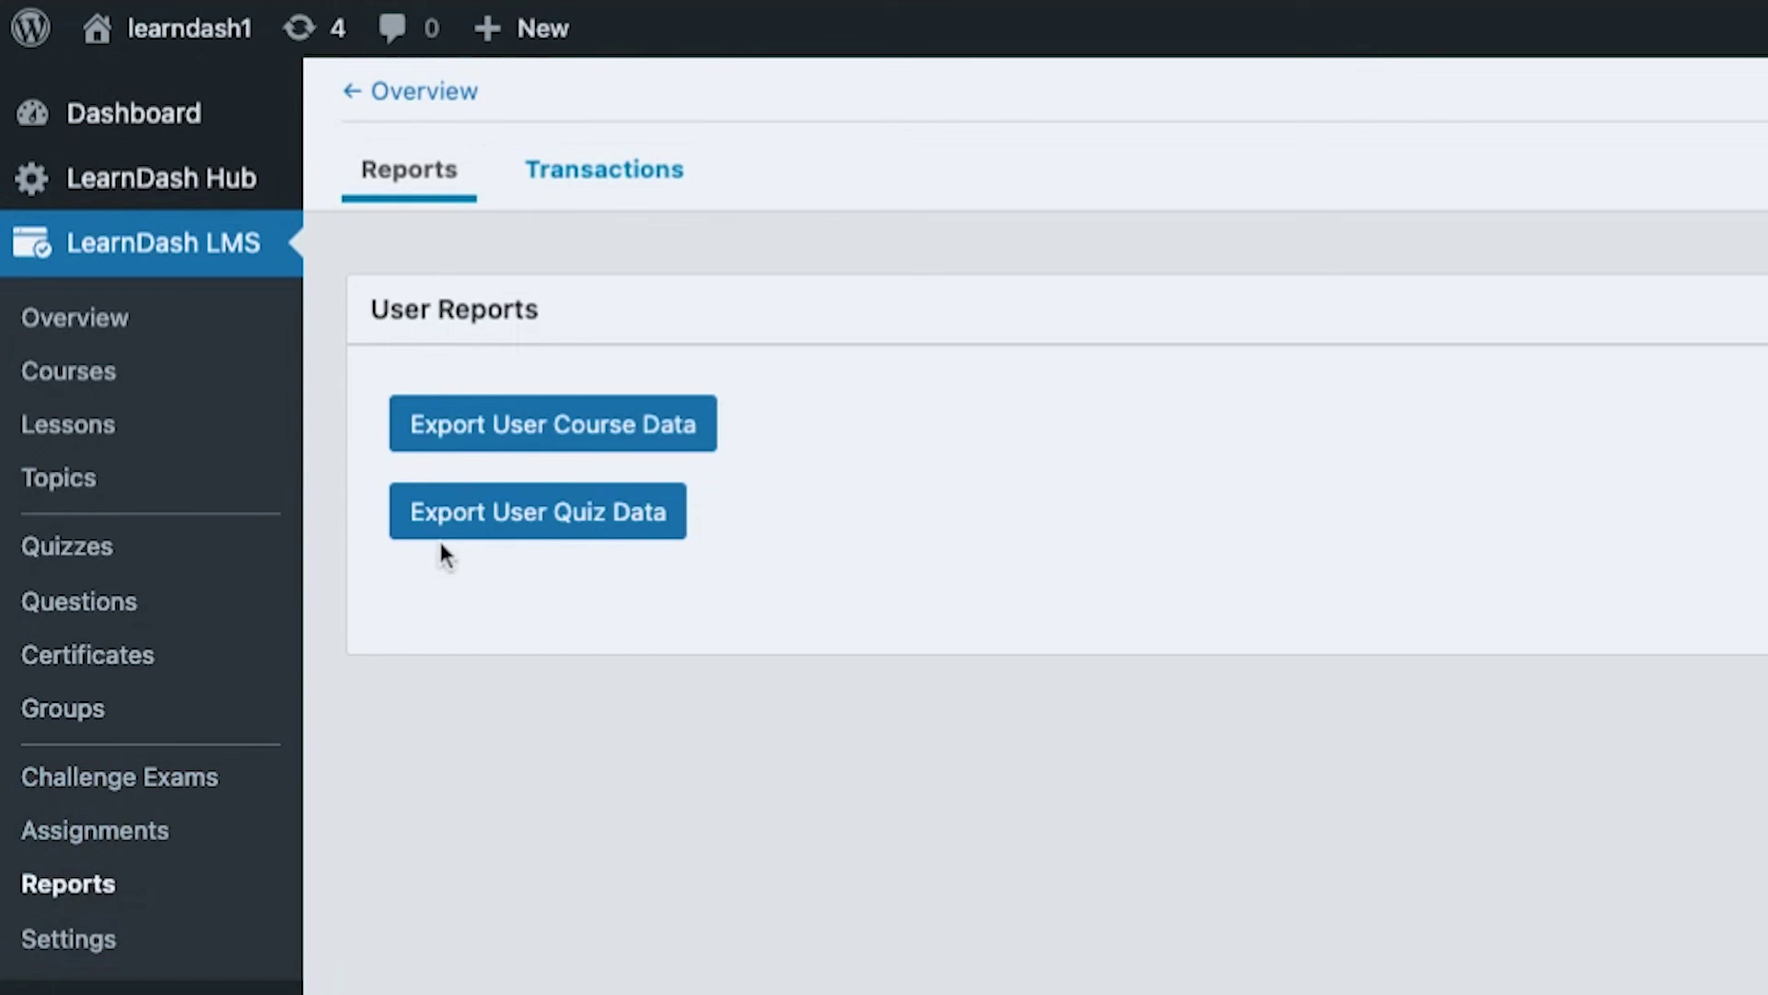
click(600, 179)
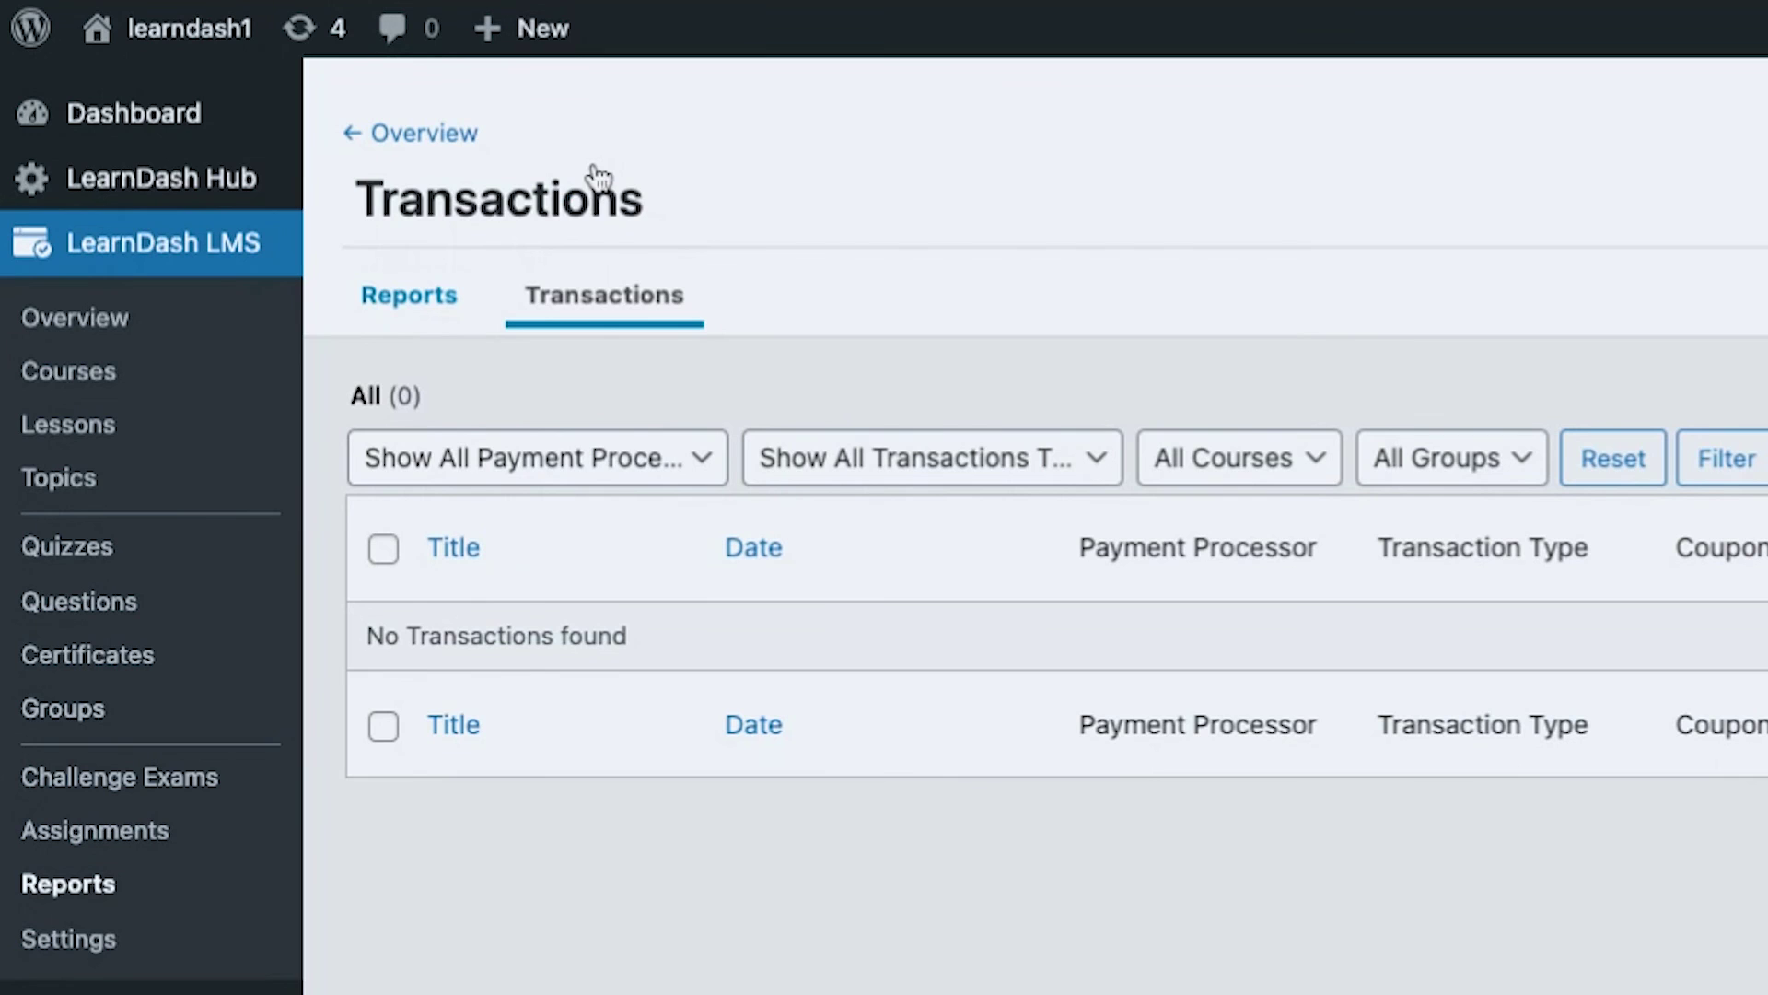
click(147, 939)
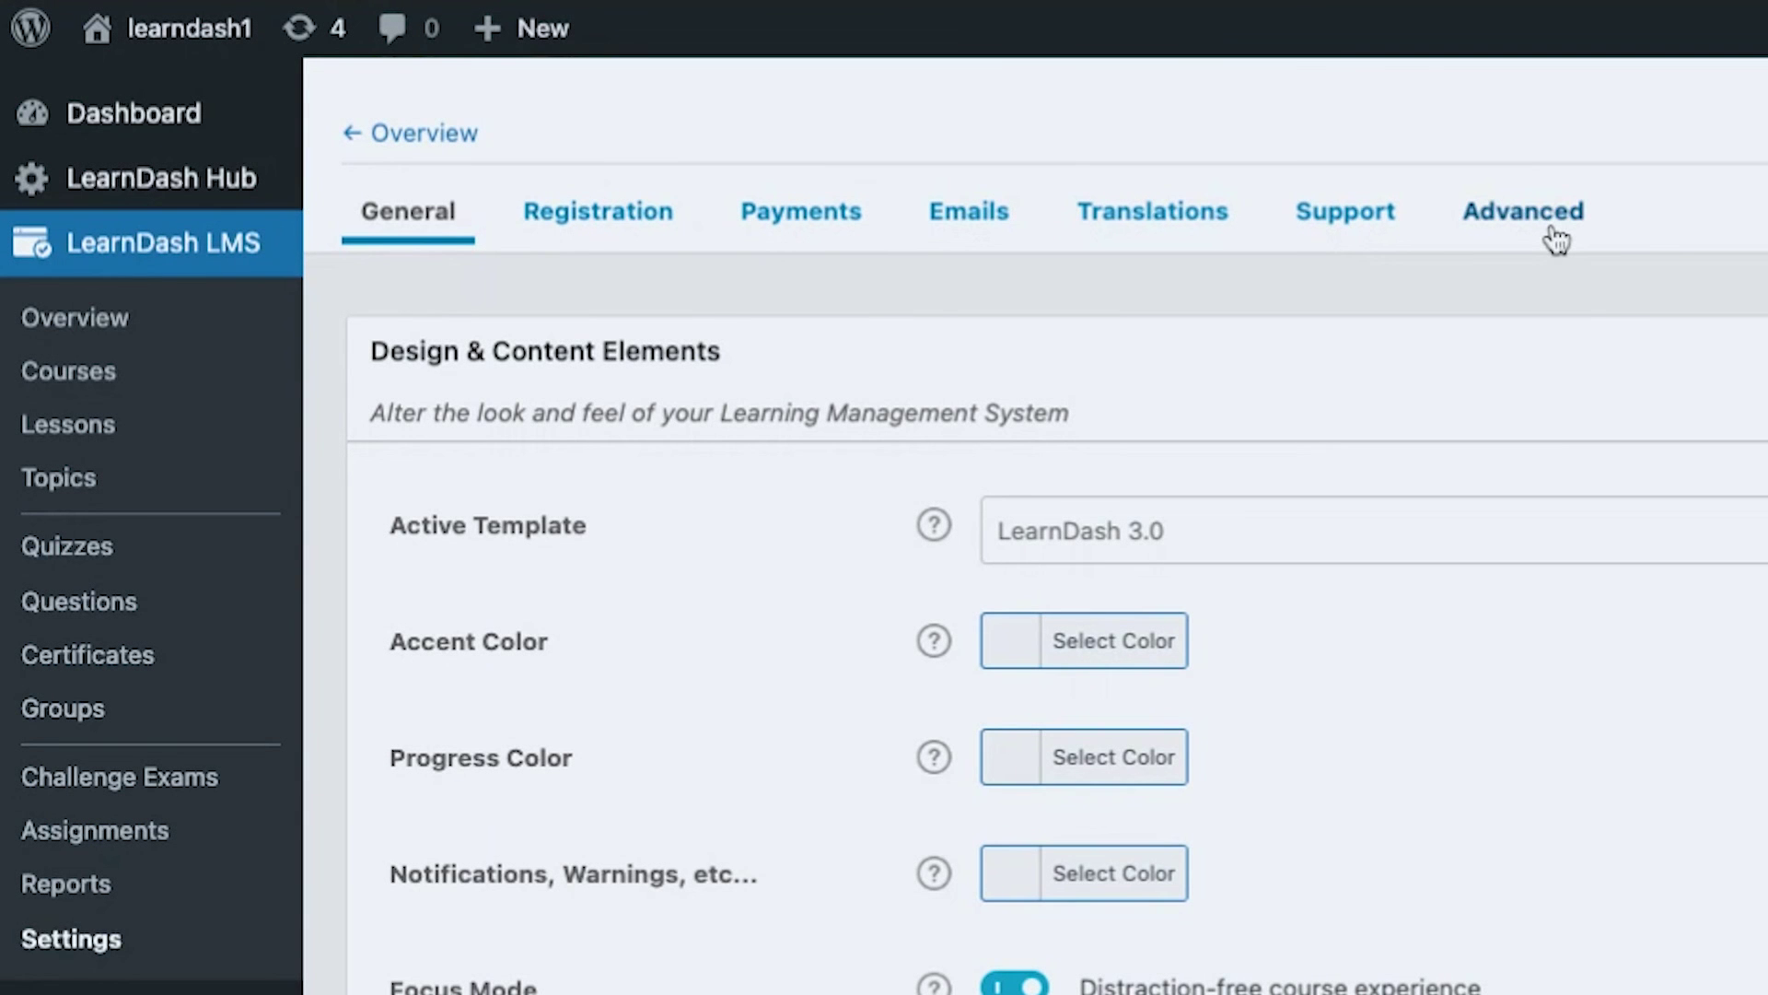
Show the Support tab and review version 4.3.0.2, license status, DB version 2.5 and counts
click(1343, 235)
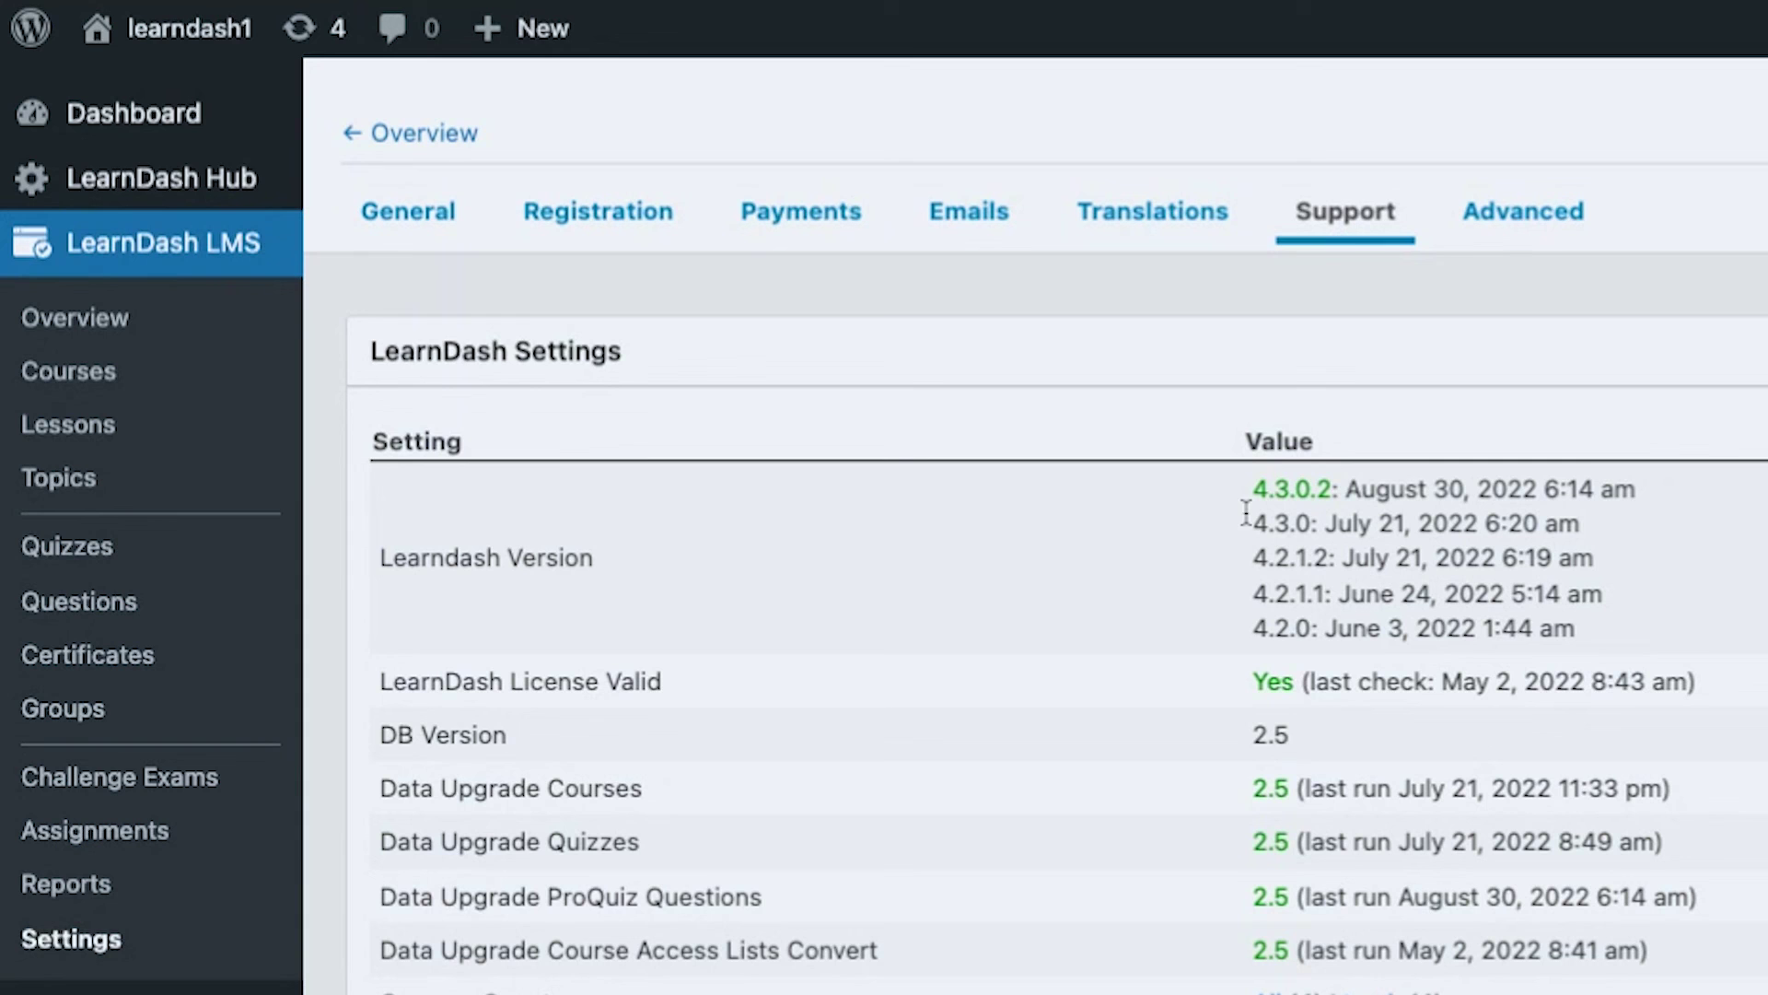
scroll(1046, 517, down, 1)
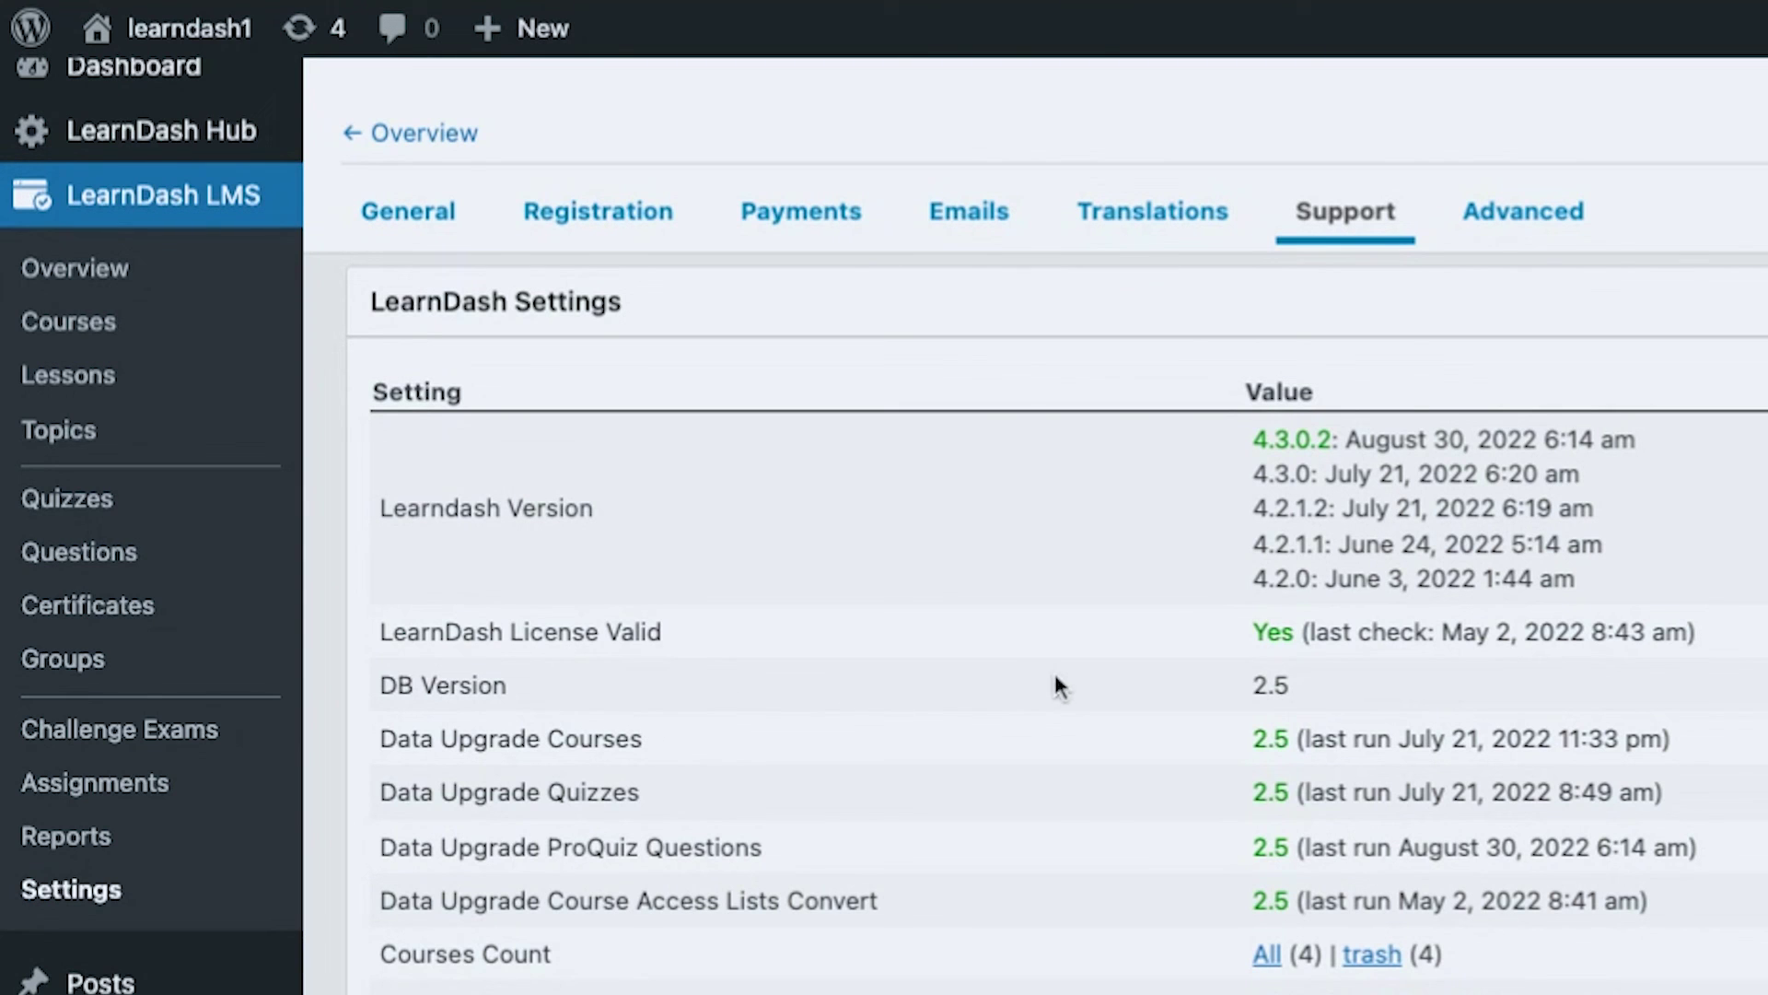
scroll(1083, 792, down, 5)
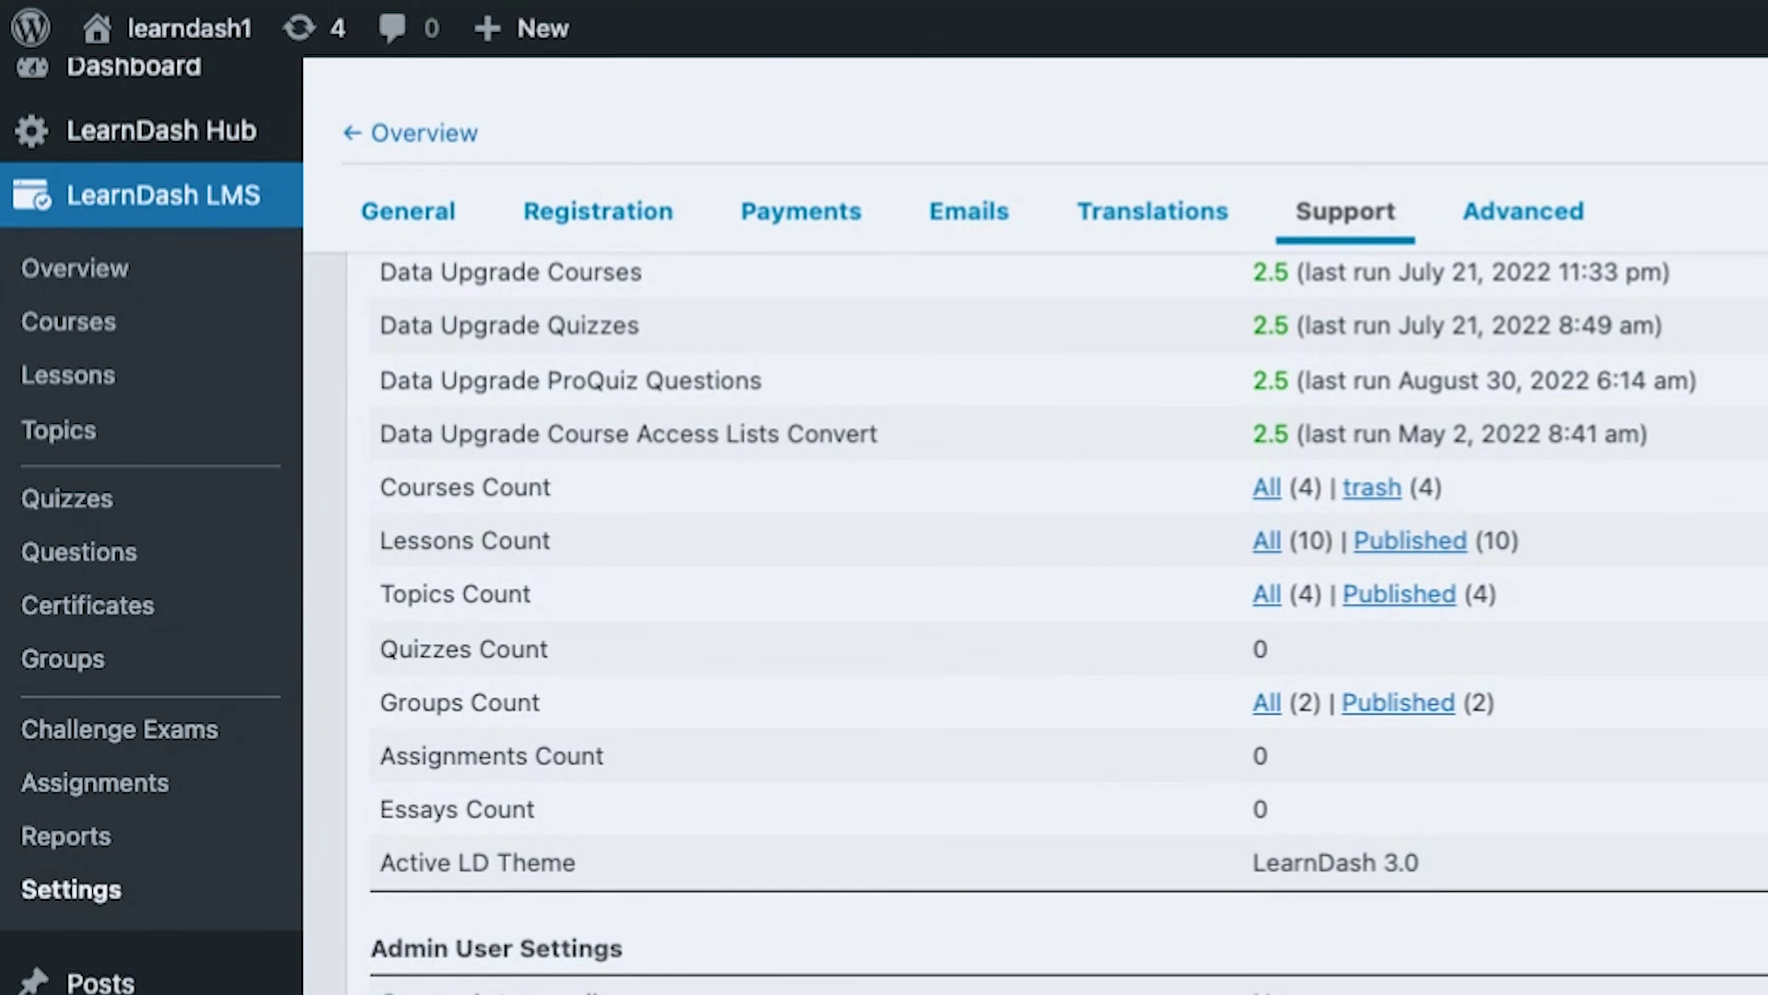
scroll(1059, 617, down, 3)
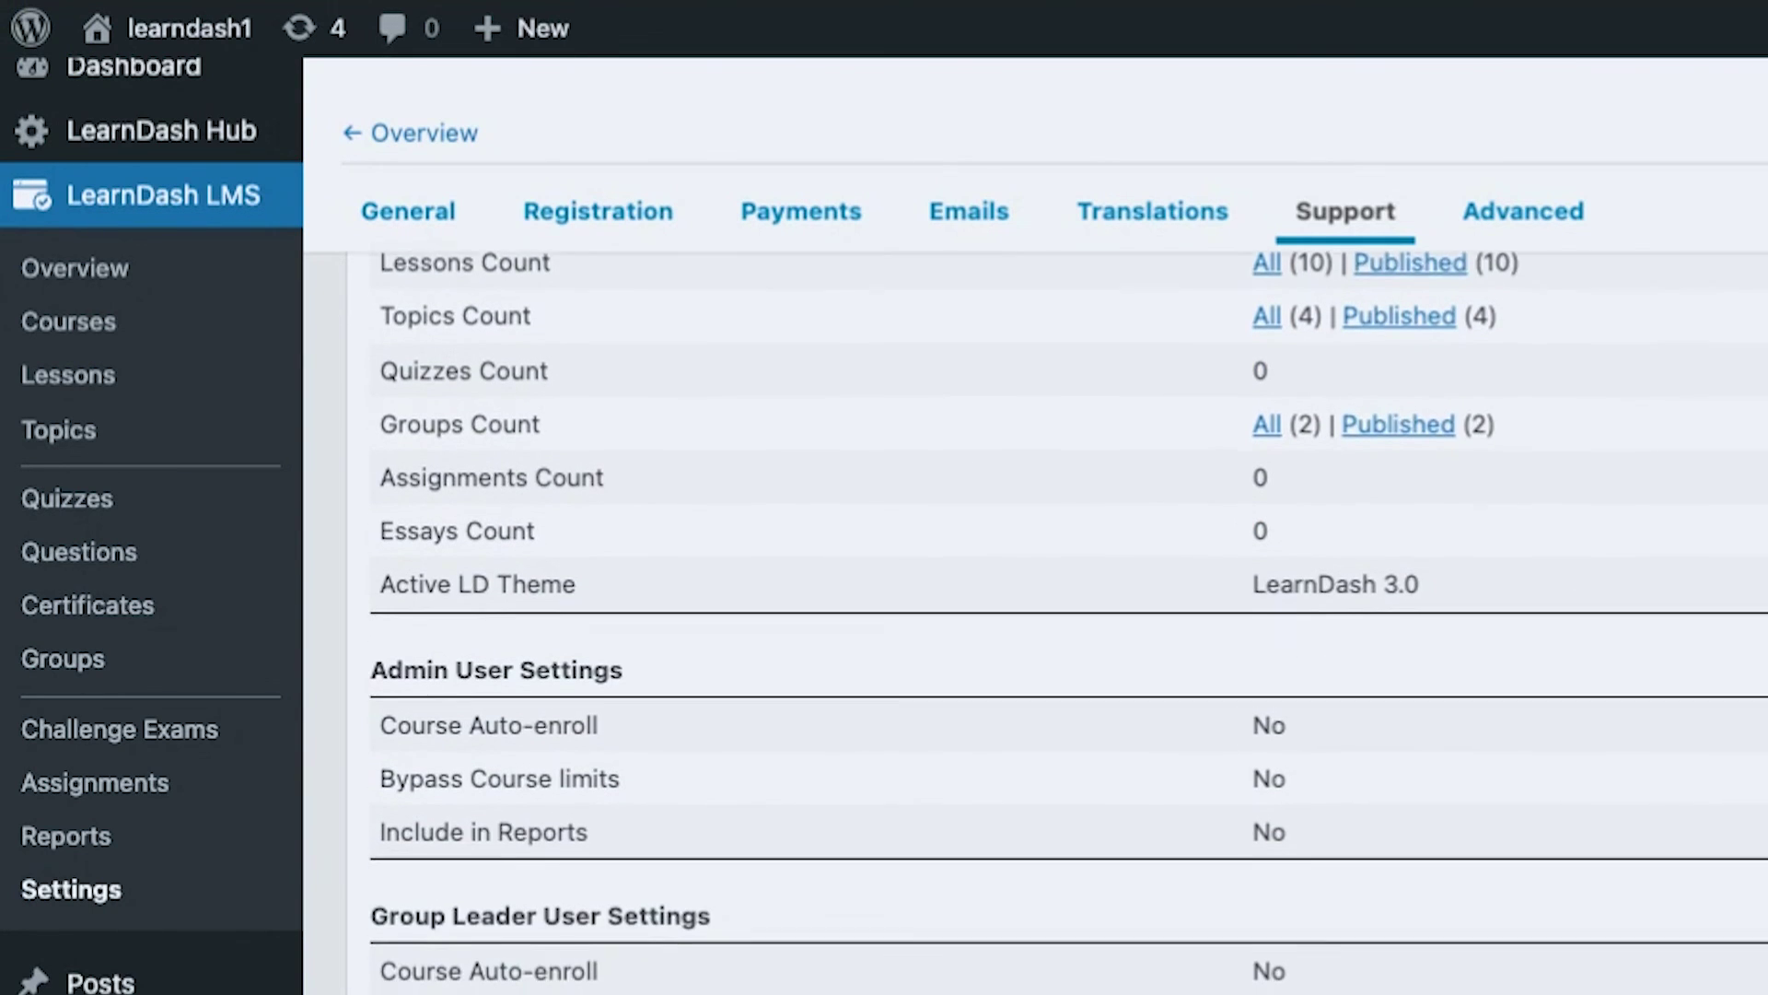
scroll(1068, 614, down, 1)
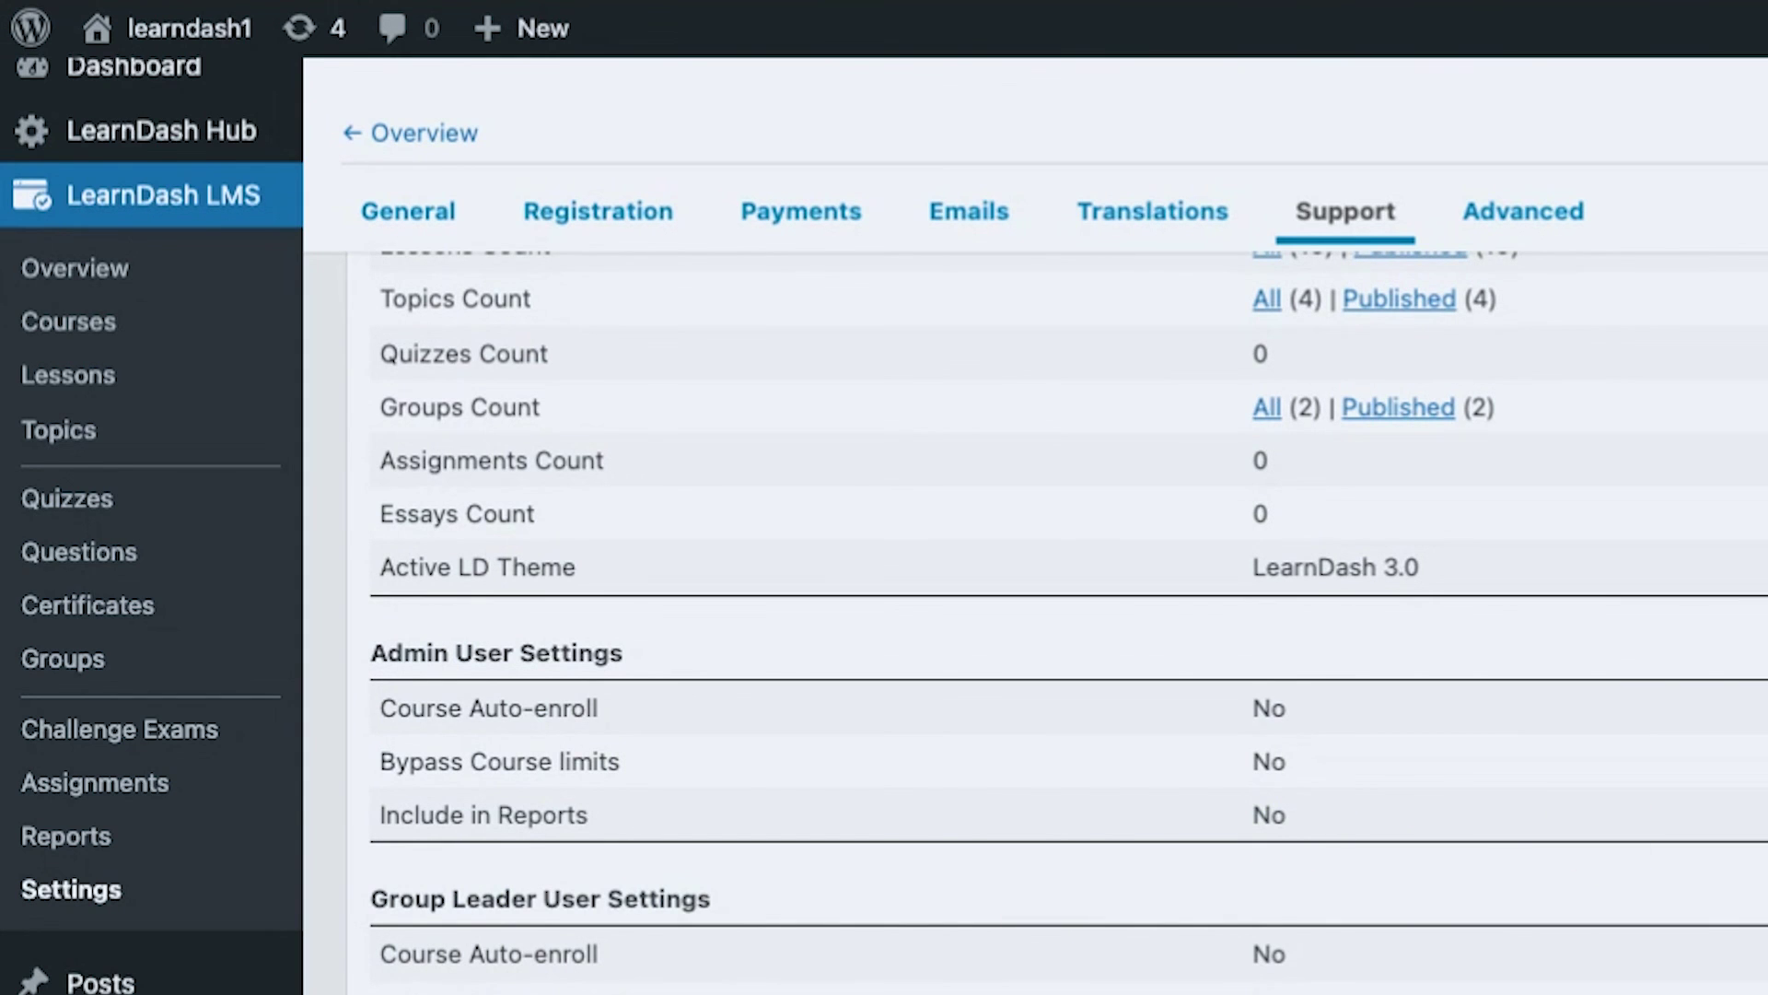
scroll(1069, 617, down, 15)
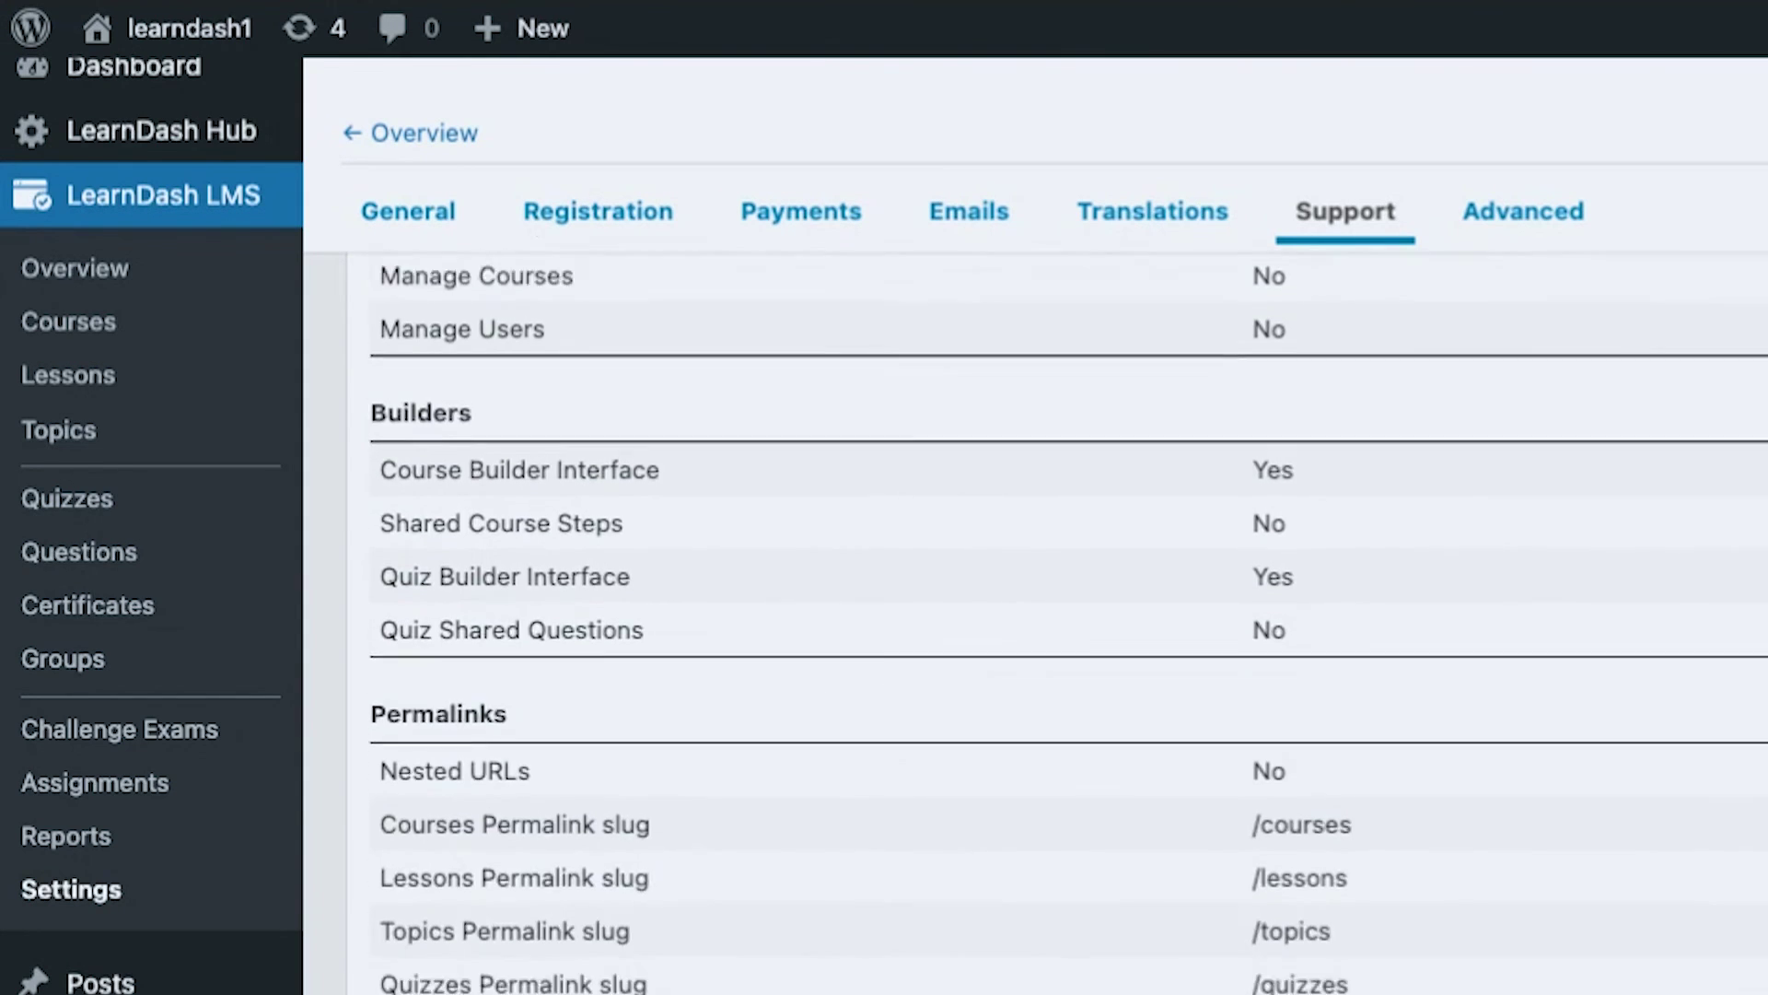
scroll(1068, 617, up, 20)
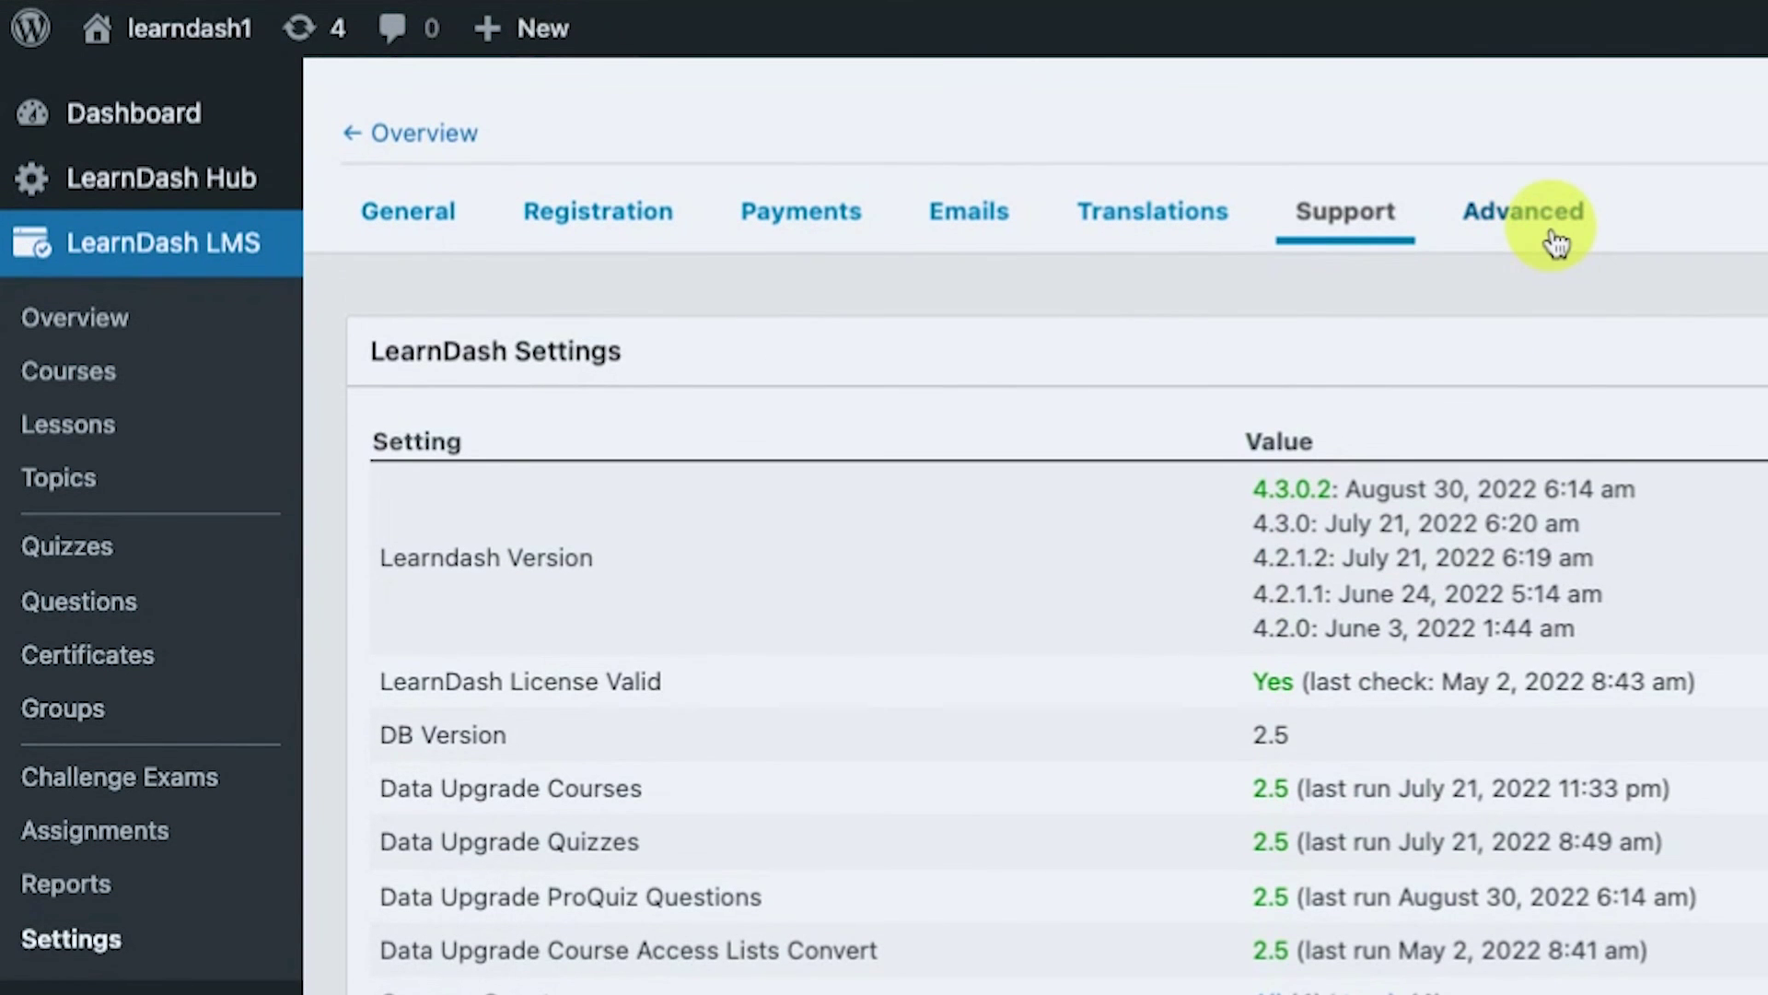
Switch LearnDash Settings to the Advanced tab's Bulk Edit page for courses, groups and lessons
click(1557, 241)
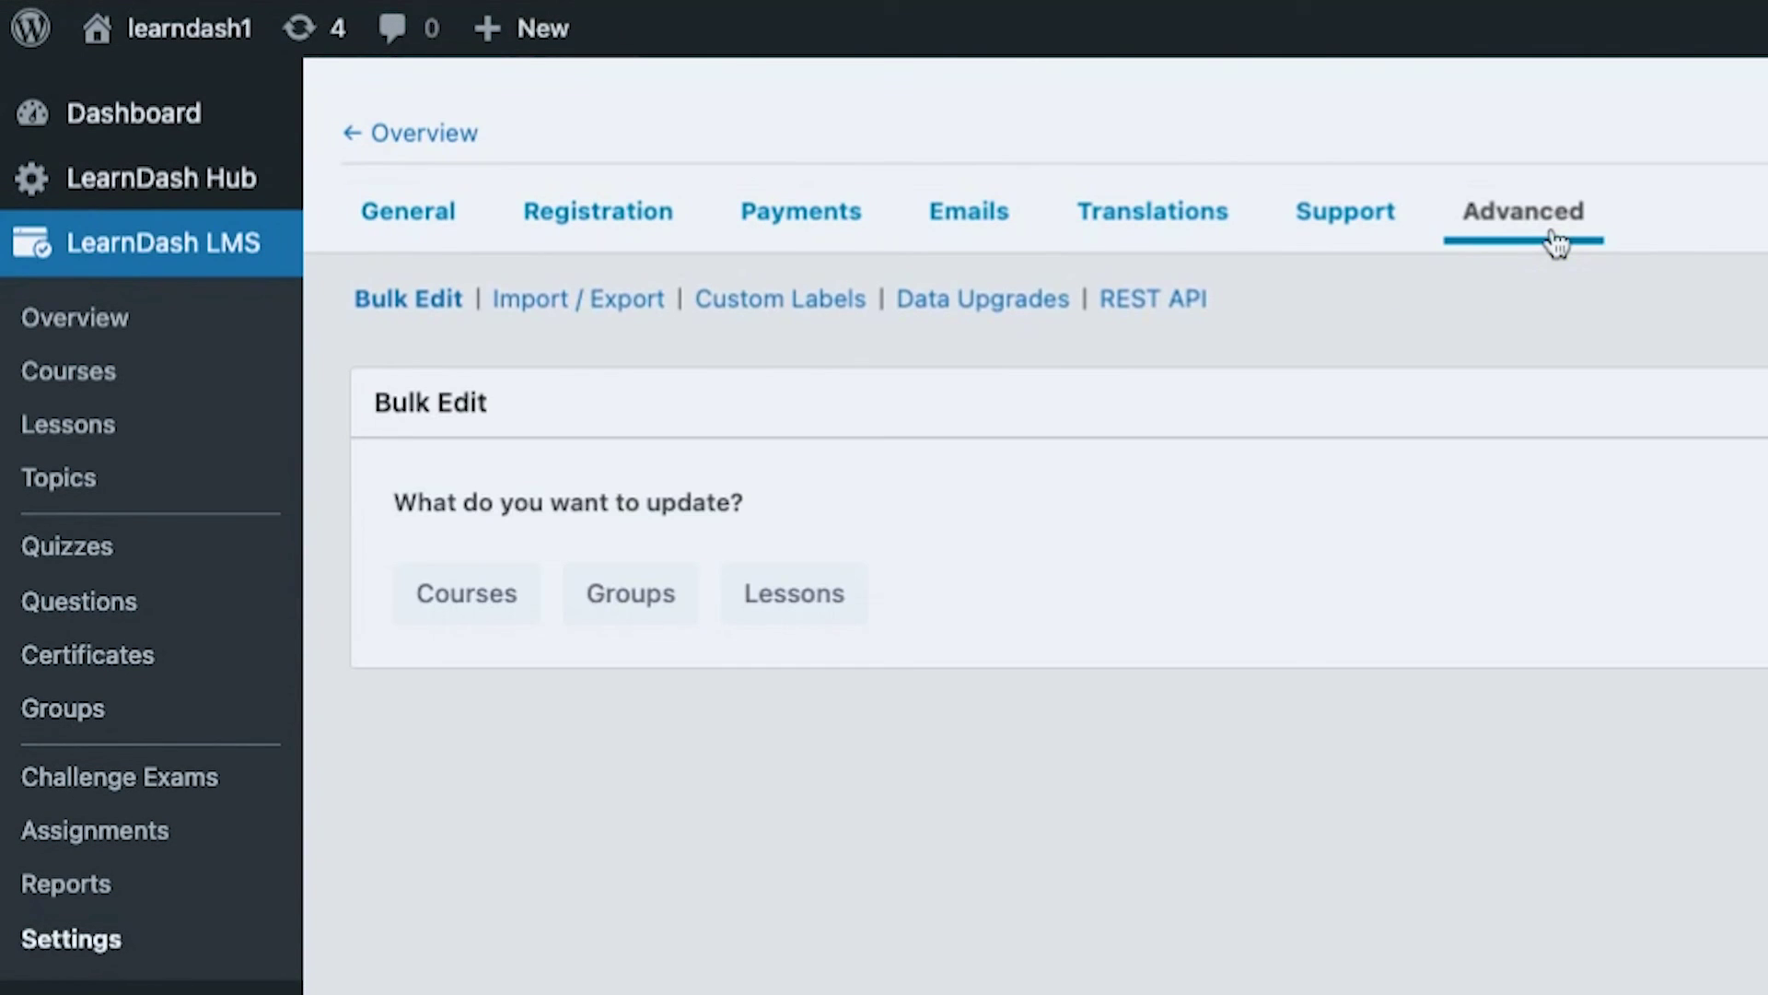